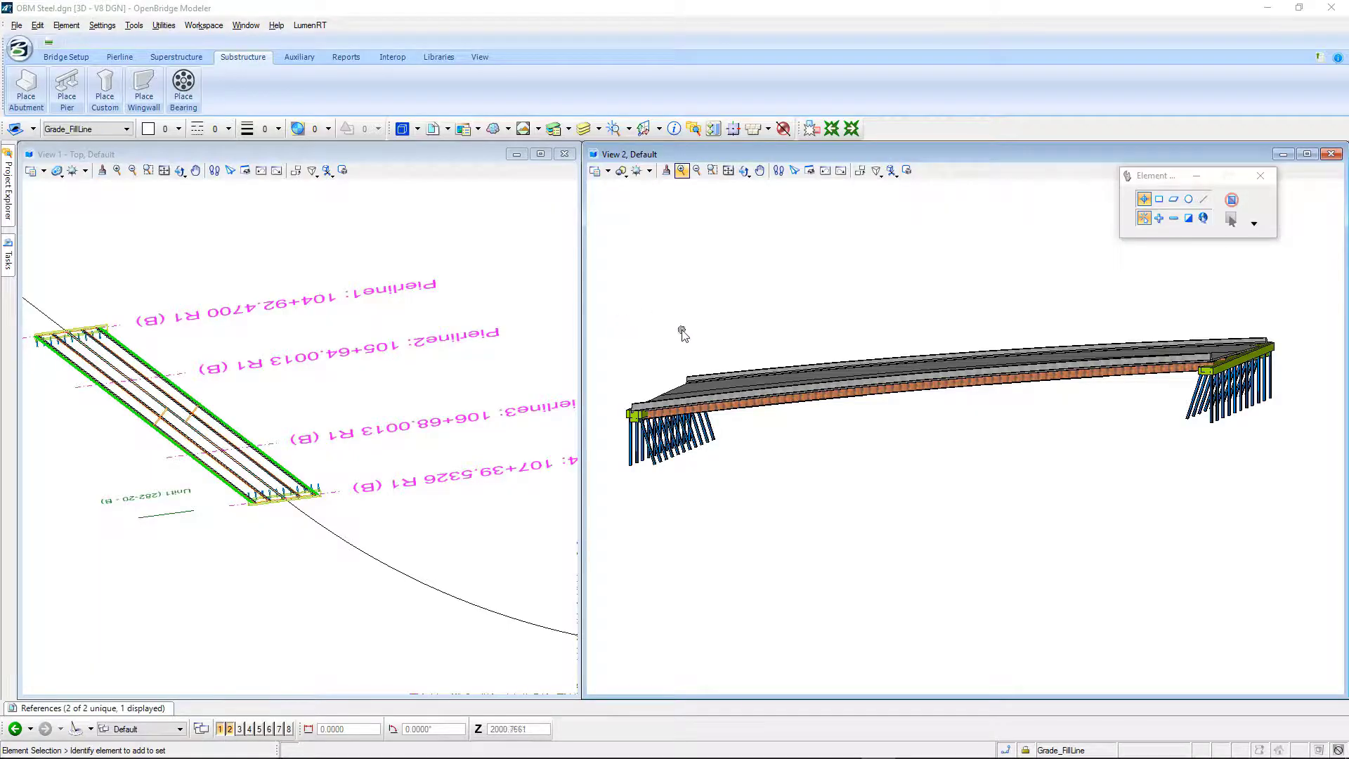
# Step: Attach ExTerrain.dgn from the s86299 folder as a reference using the Coincident World attachment method
pyautogui.click(66, 57)
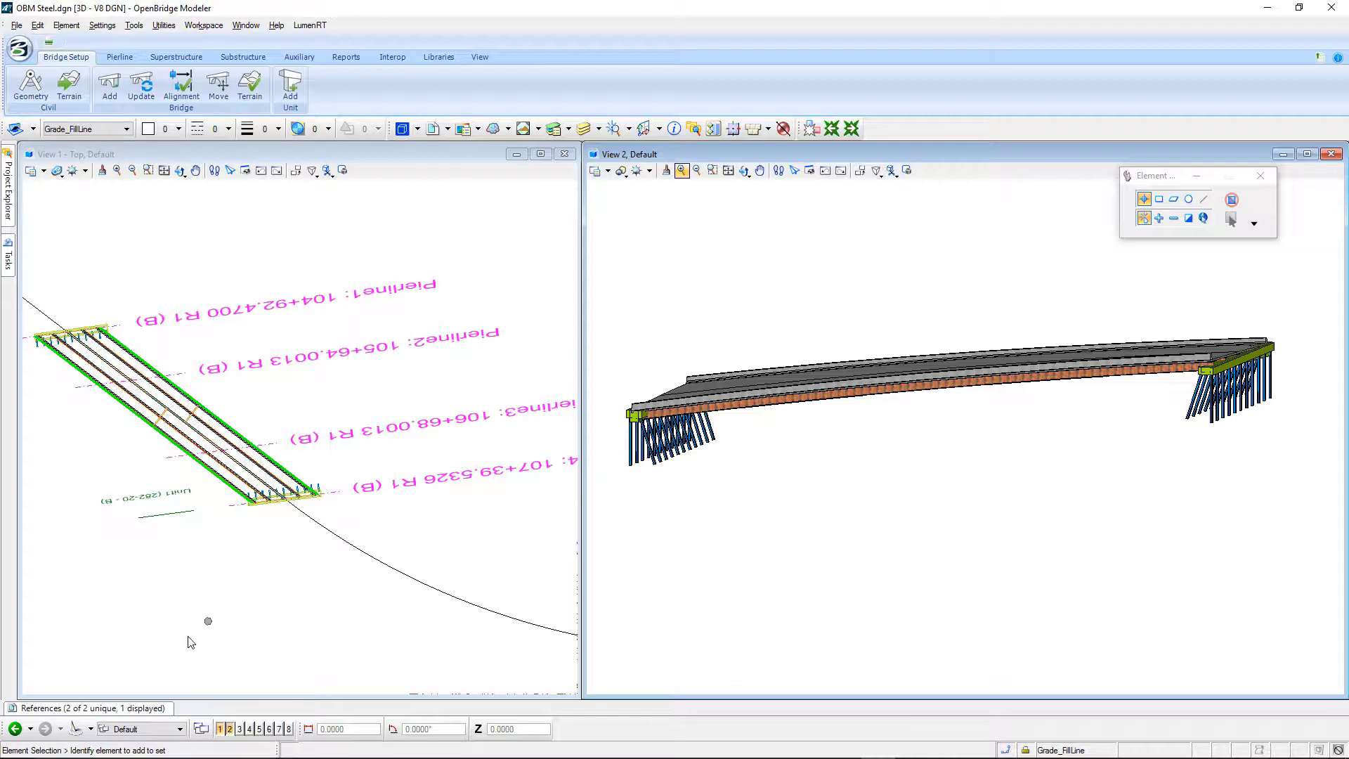
pyautogui.click(137, 709)
pyautogui.click(46, 491)
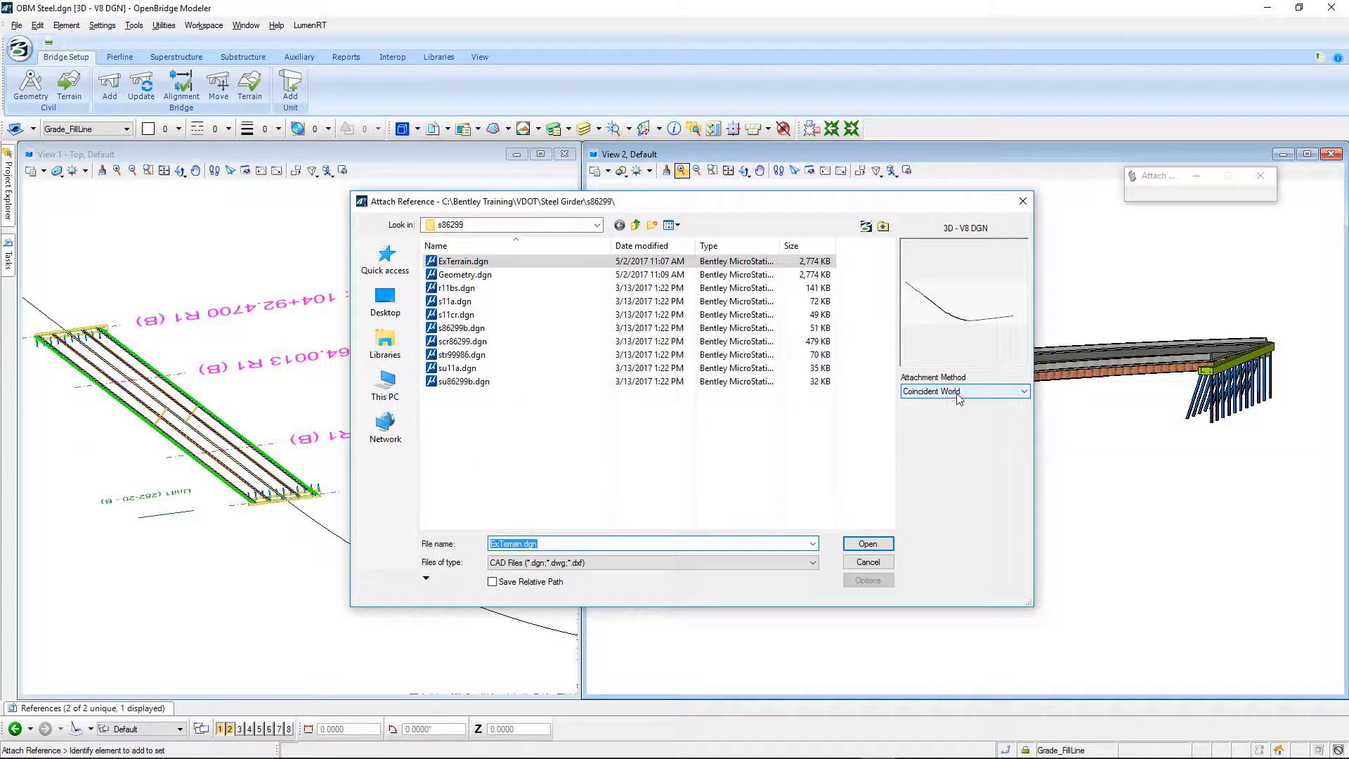
pyautogui.click(869, 545)
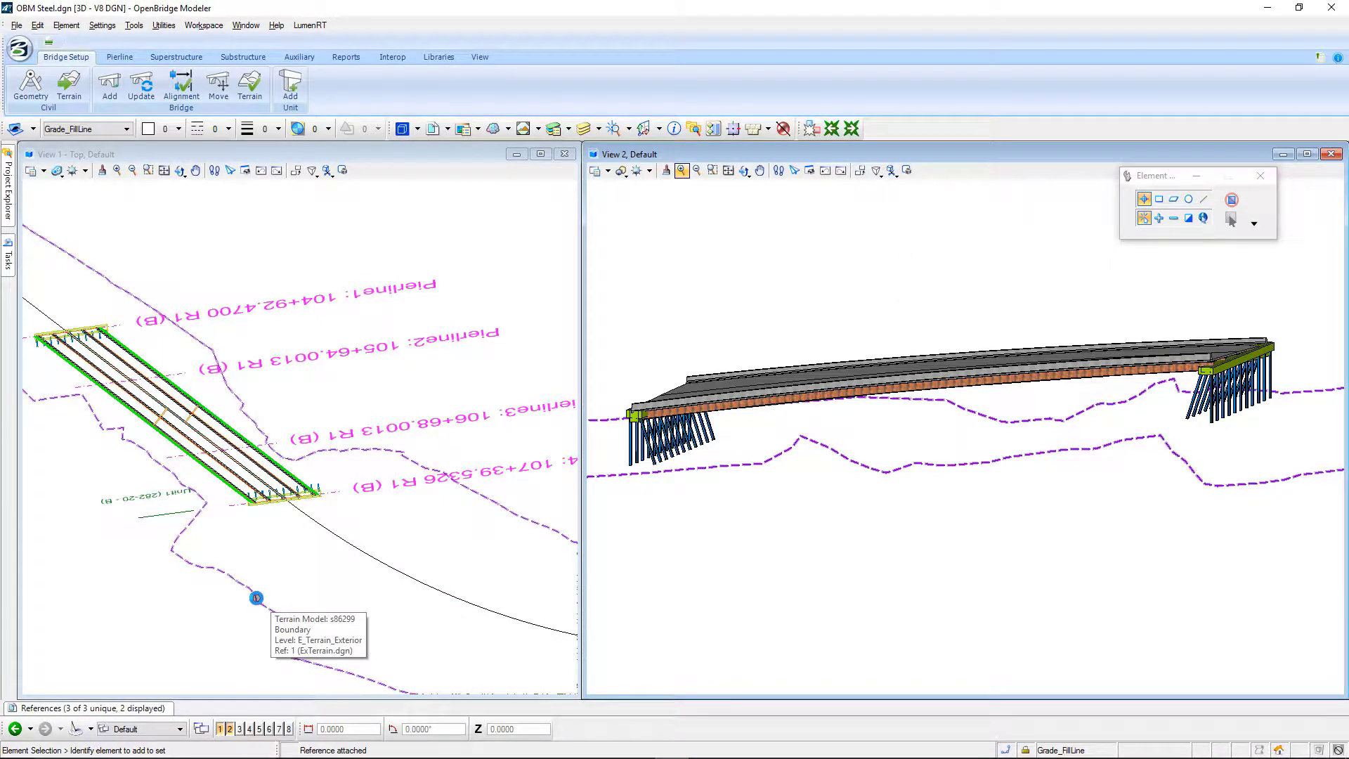
# Step: Override the symbology of the attached terrain model and turn on its triangles display
pyautogui.click(258, 603)
pyautogui.click(274, 593)
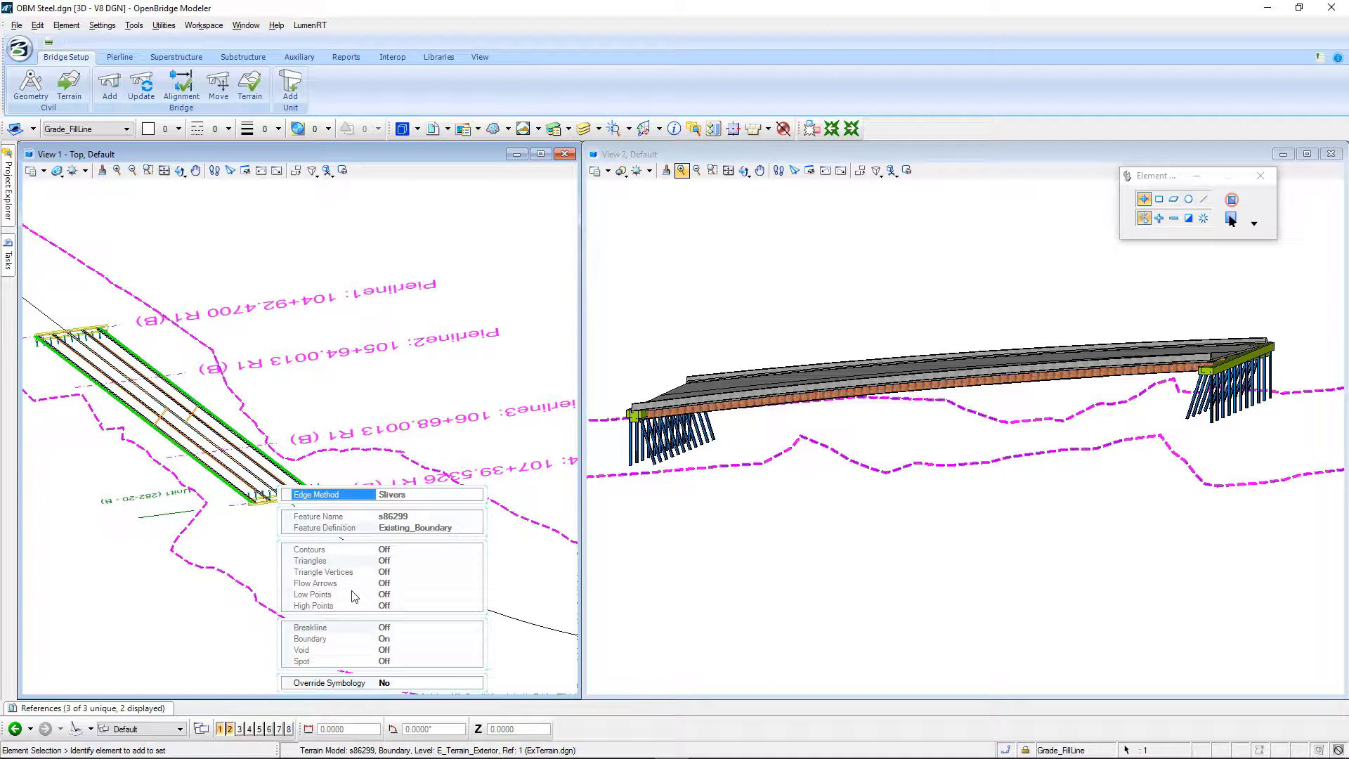
pyautogui.click(328, 684)
pyautogui.doubleClick(328, 684)
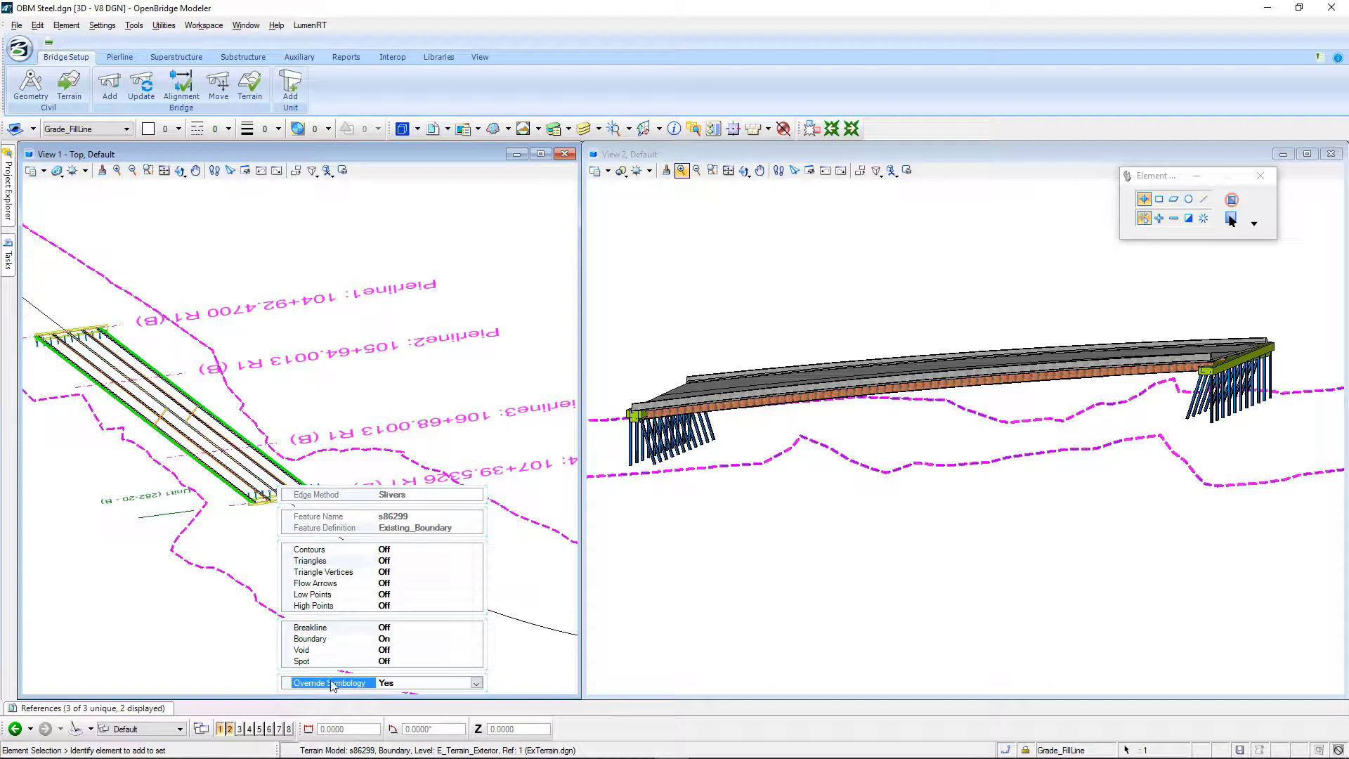
pyautogui.doubleClick(328, 563)
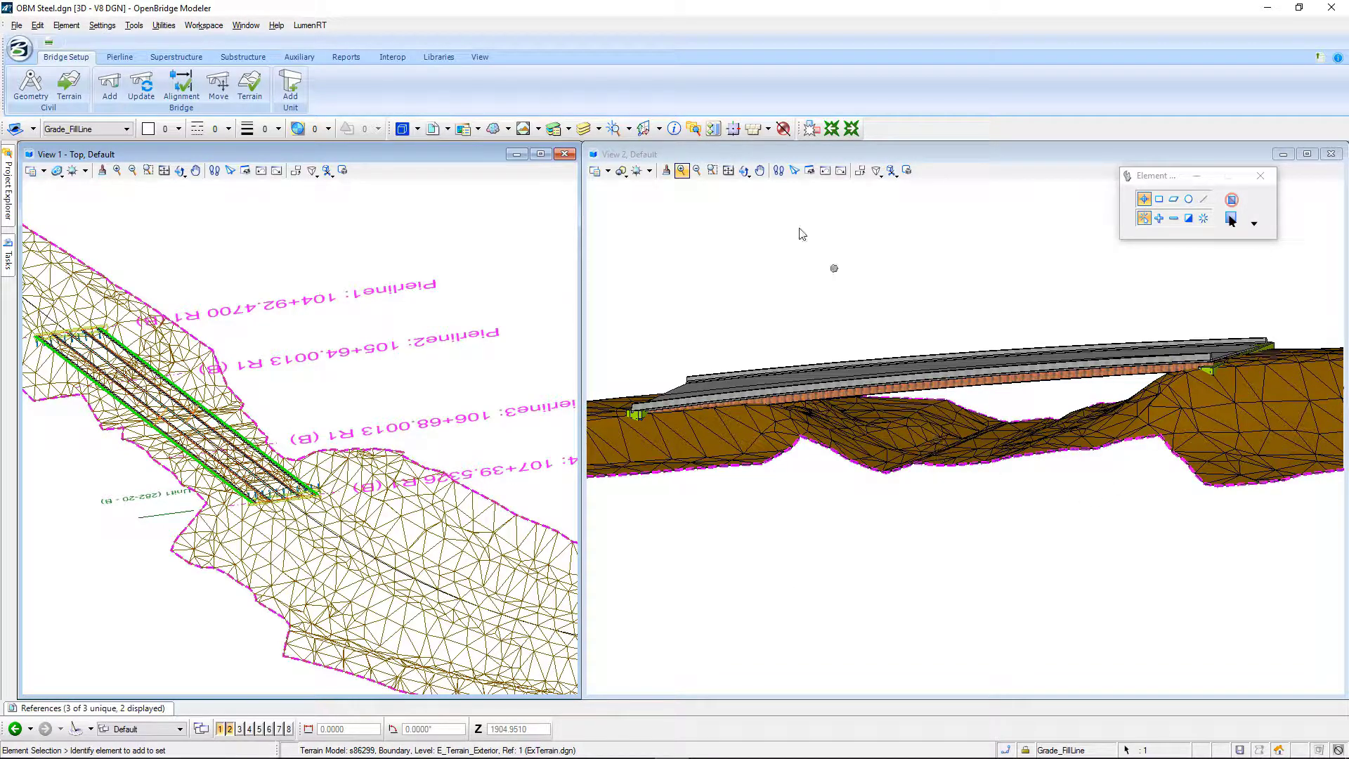
# Step: Set the s86299 terrain as the bridge's active terrain model and check its entry in the Bridge Model tree
pyautogui.click(745, 170)
pyautogui.click(920, 380)
pyautogui.moveTo(939, 404); pyautogui.dragTo(967, 377)
pyautogui.rightClick(951, 548)
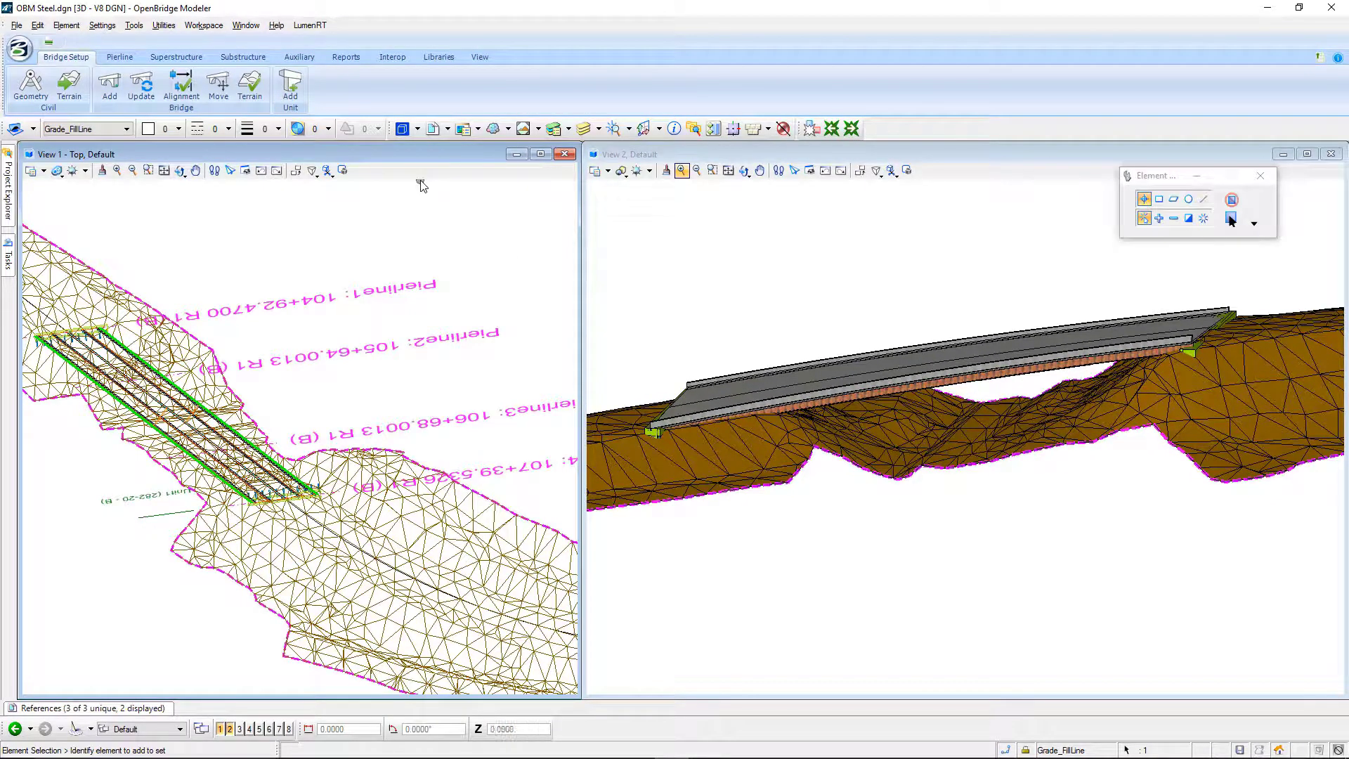
pyautogui.click(250, 88)
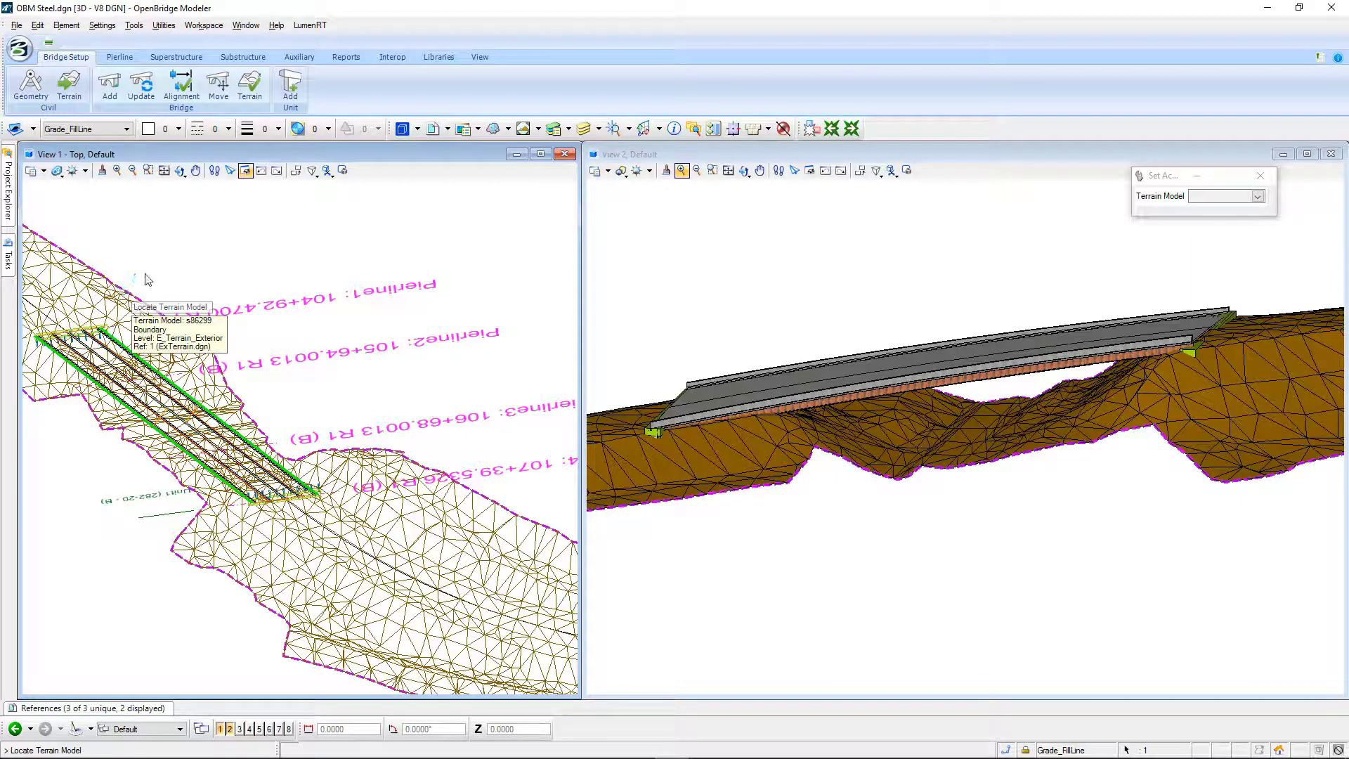
pyautogui.click(125, 287)
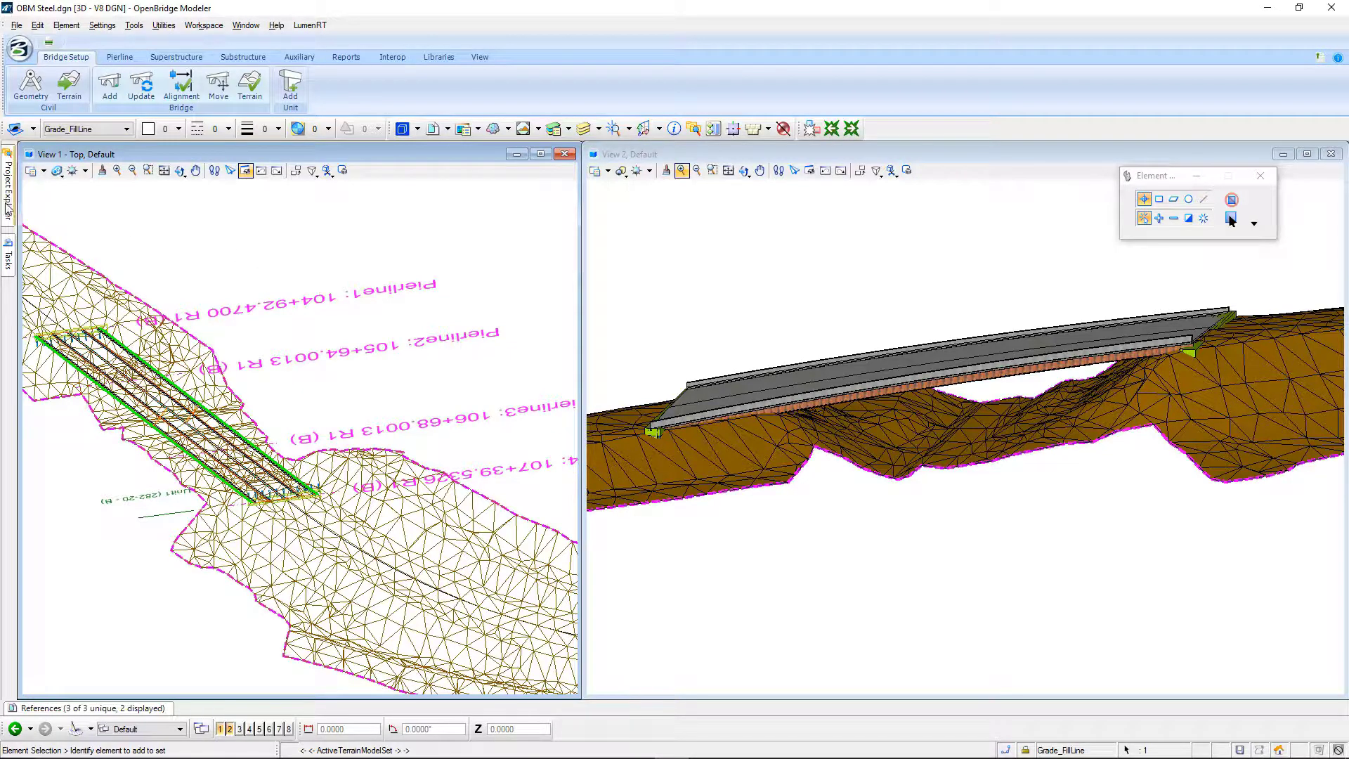
pyautogui.moveTo(8, 209)
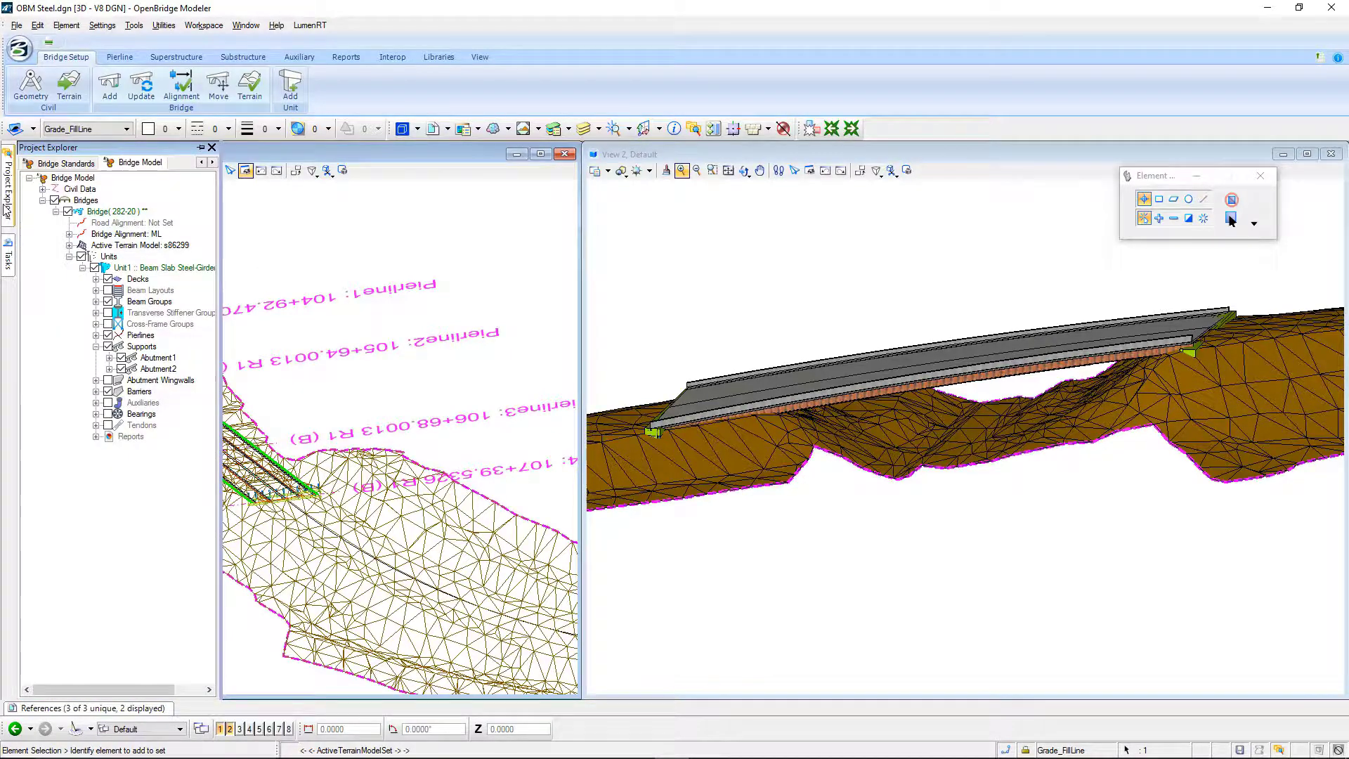
pyautogui.click(156, 258)
pyautogui.press('Up')
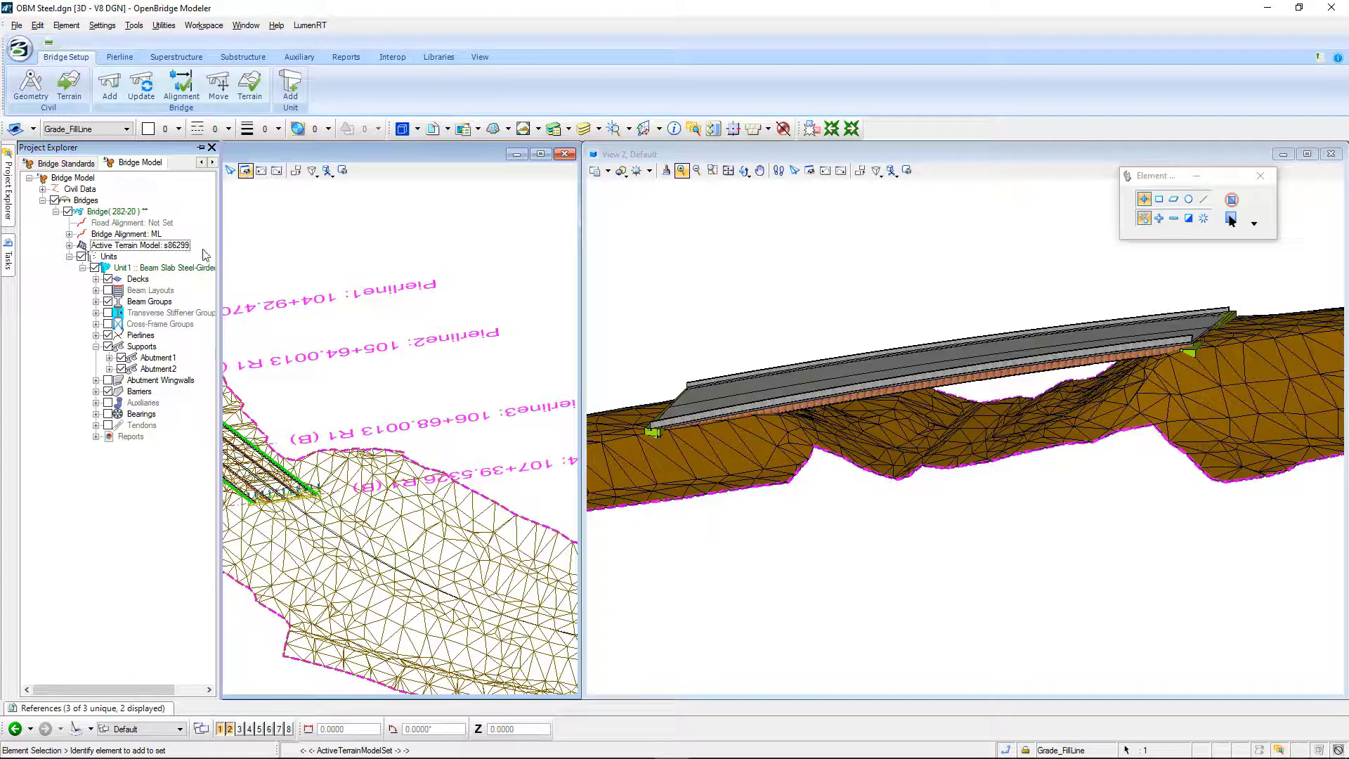
# Step: Start Place Pier with the MultiColumn template and elevation constraints enabled, selecting Pierline2 and Pierline3 as locations
pyautogui.click(242, 58)
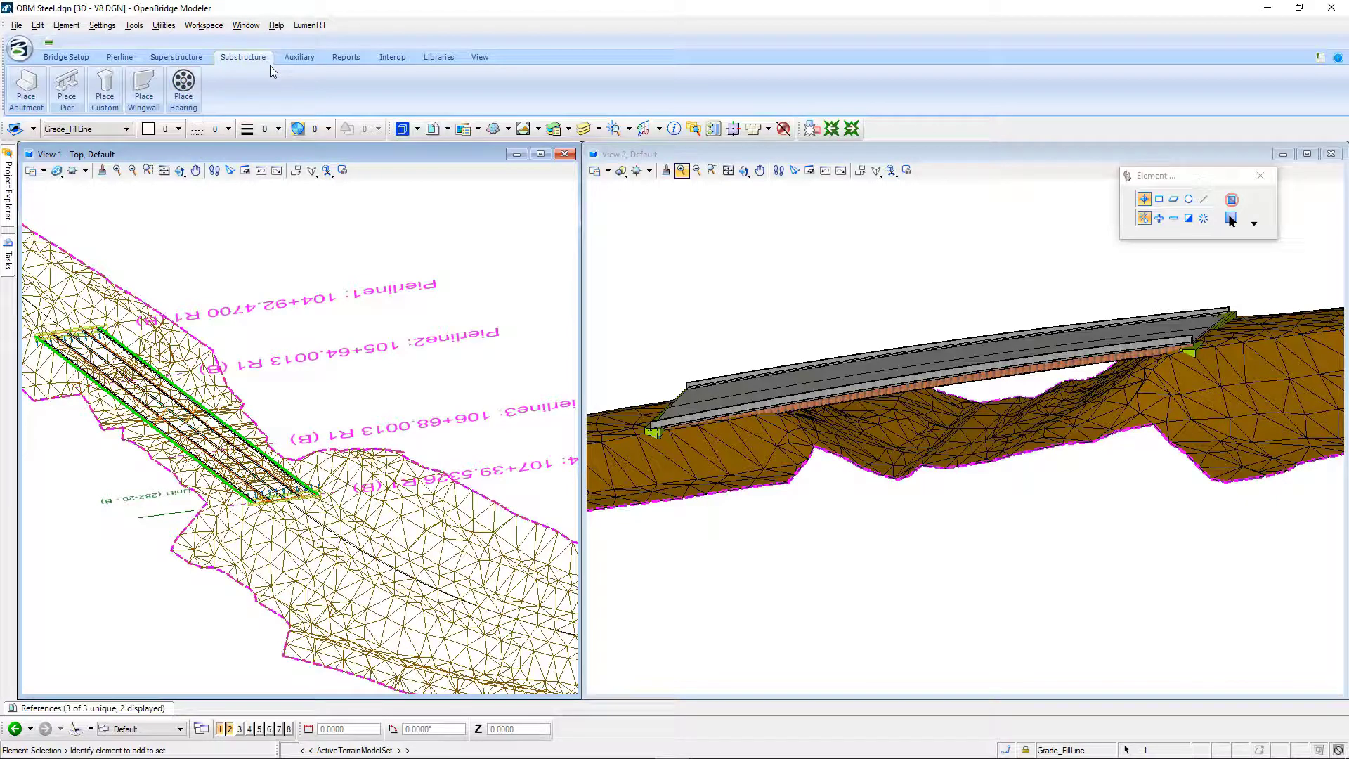
pyautogui.click(67, 84)
pyautogui.click(85, 97)
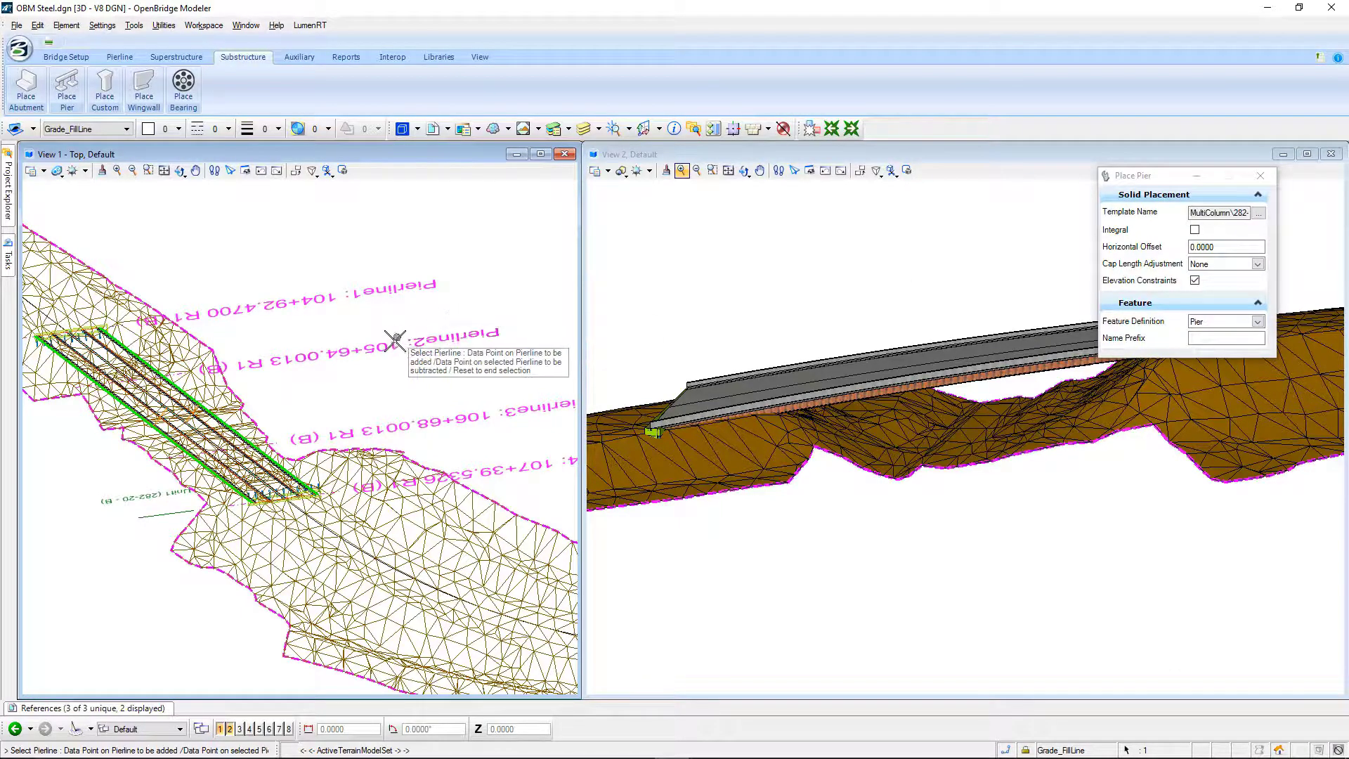
pyautogui.rightClick(474, 387)
pyautogui.click(477, 387)
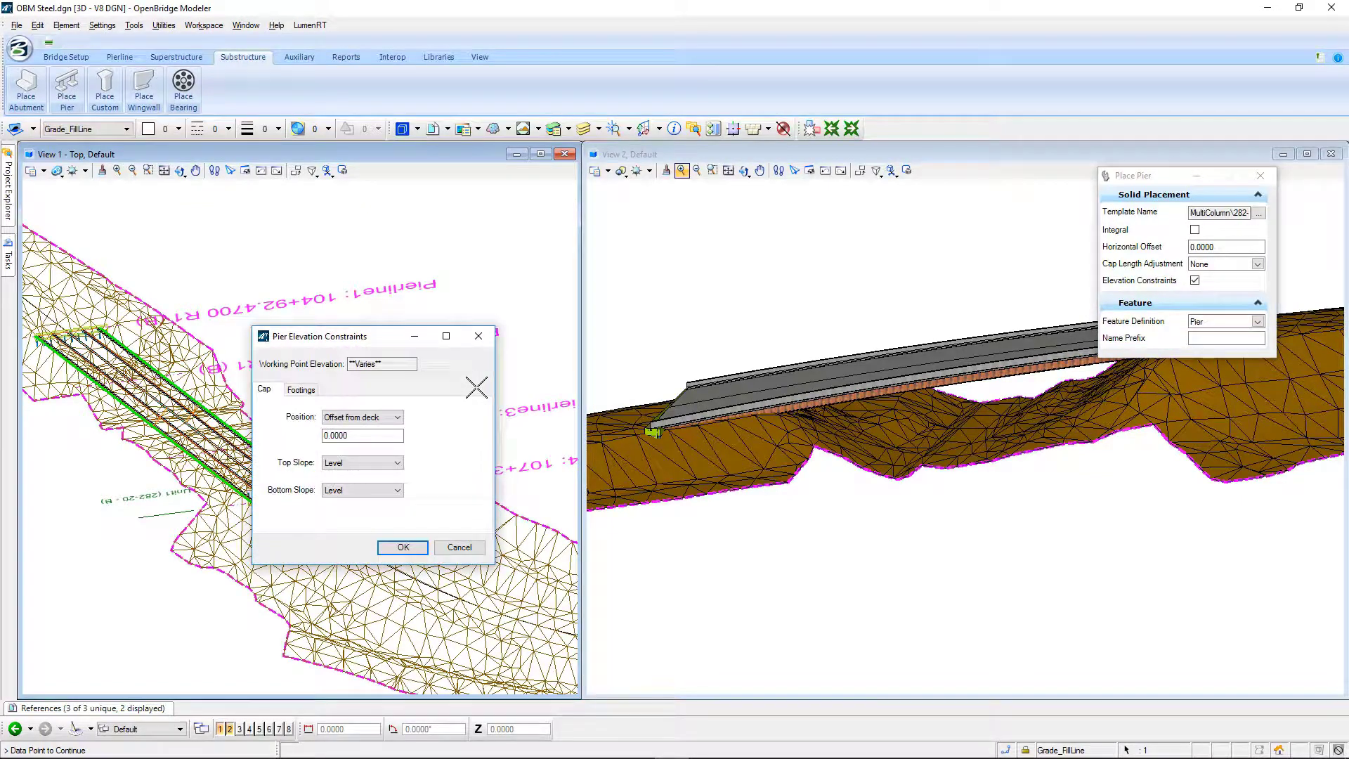
# Step: Constrain all pier footings to -3 from the DTM and place the piers, ending the pier placement
pyautogui.click(300, 391)
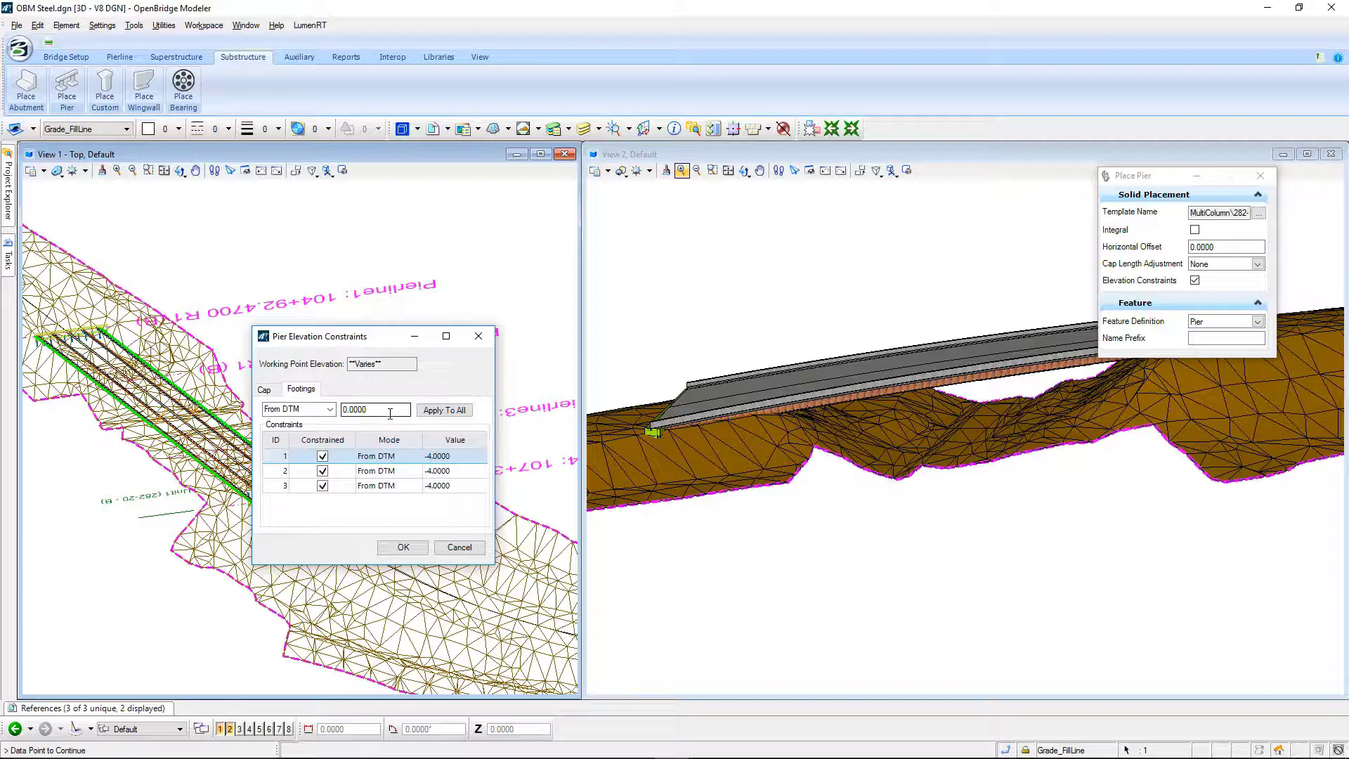
pyautogui.moveTo(296, 406); pyautogui.dragTo(279, 405)
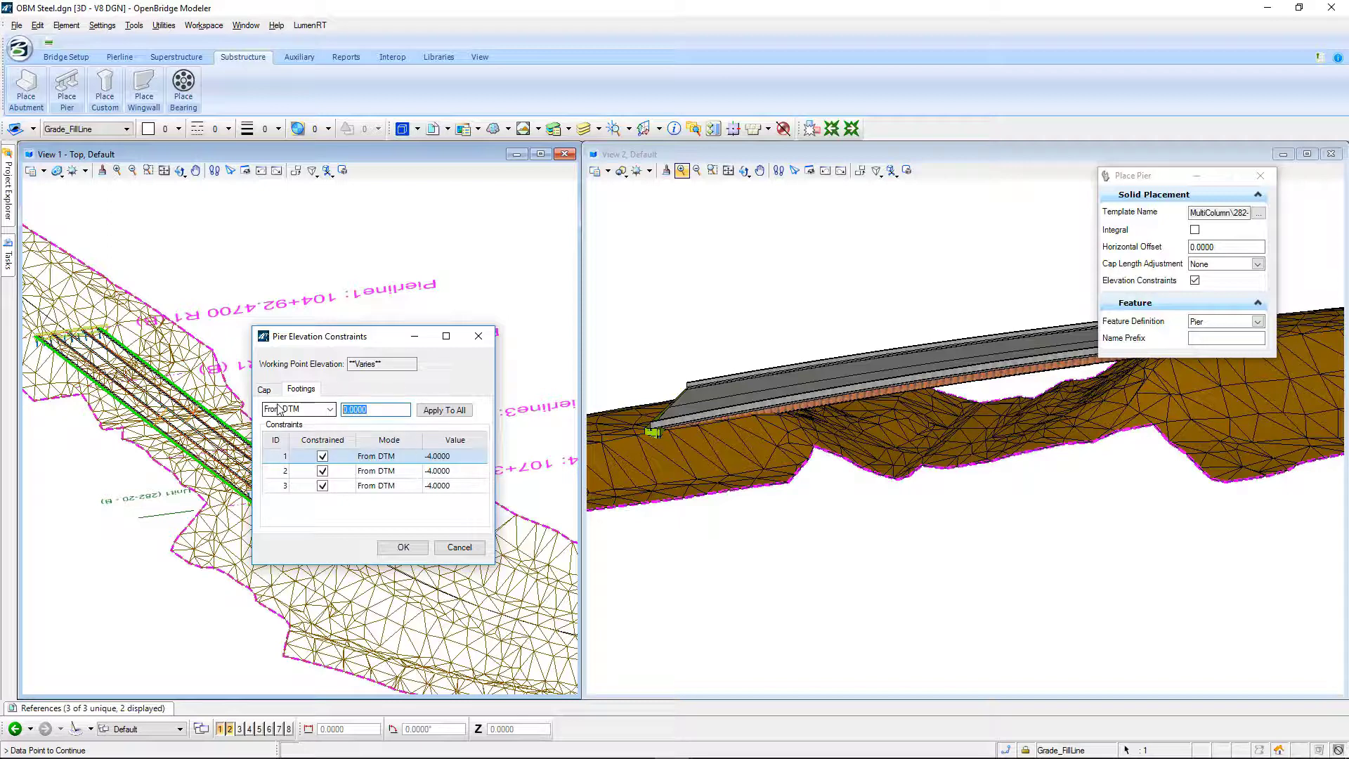
pyautogui.write('-3')
pyautogui.click(443, 412)
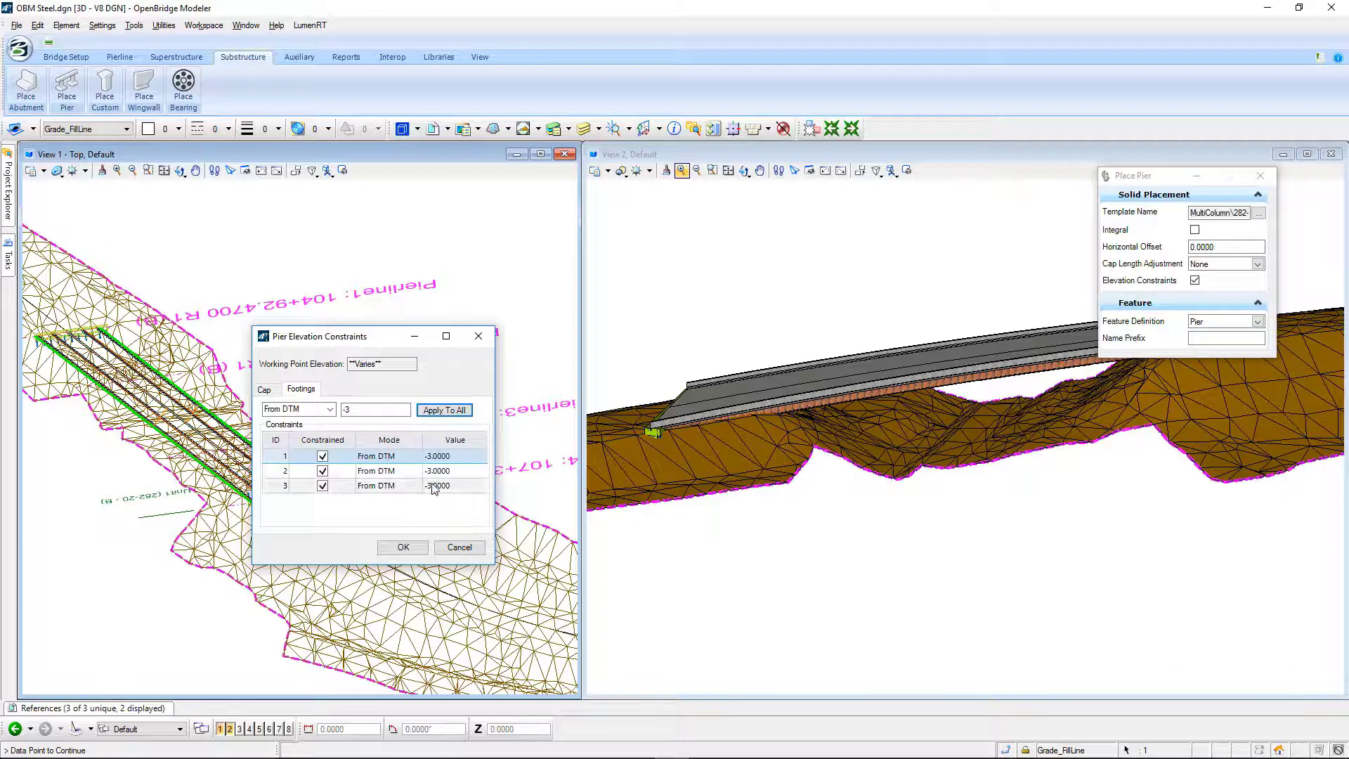
pyautogui.click(403, 548)
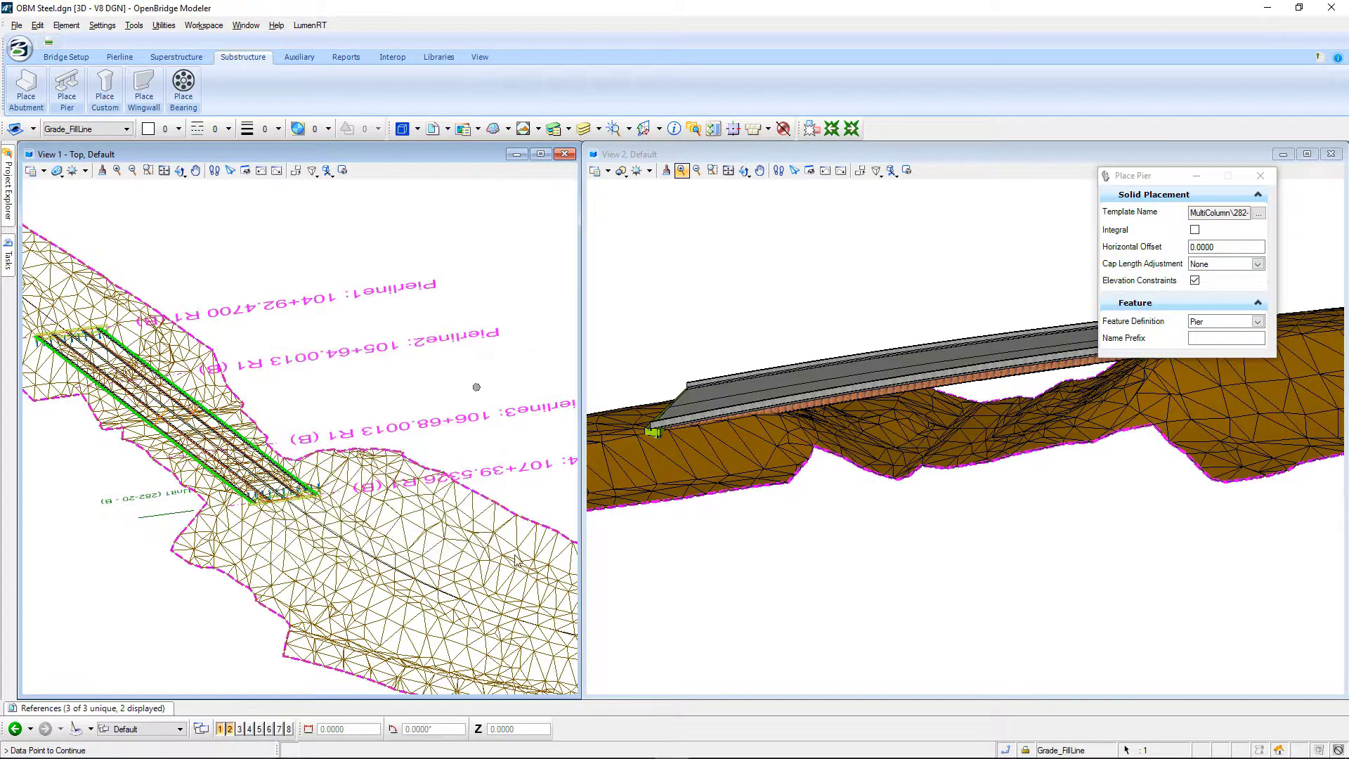
pyautogui.click(1152, 586)
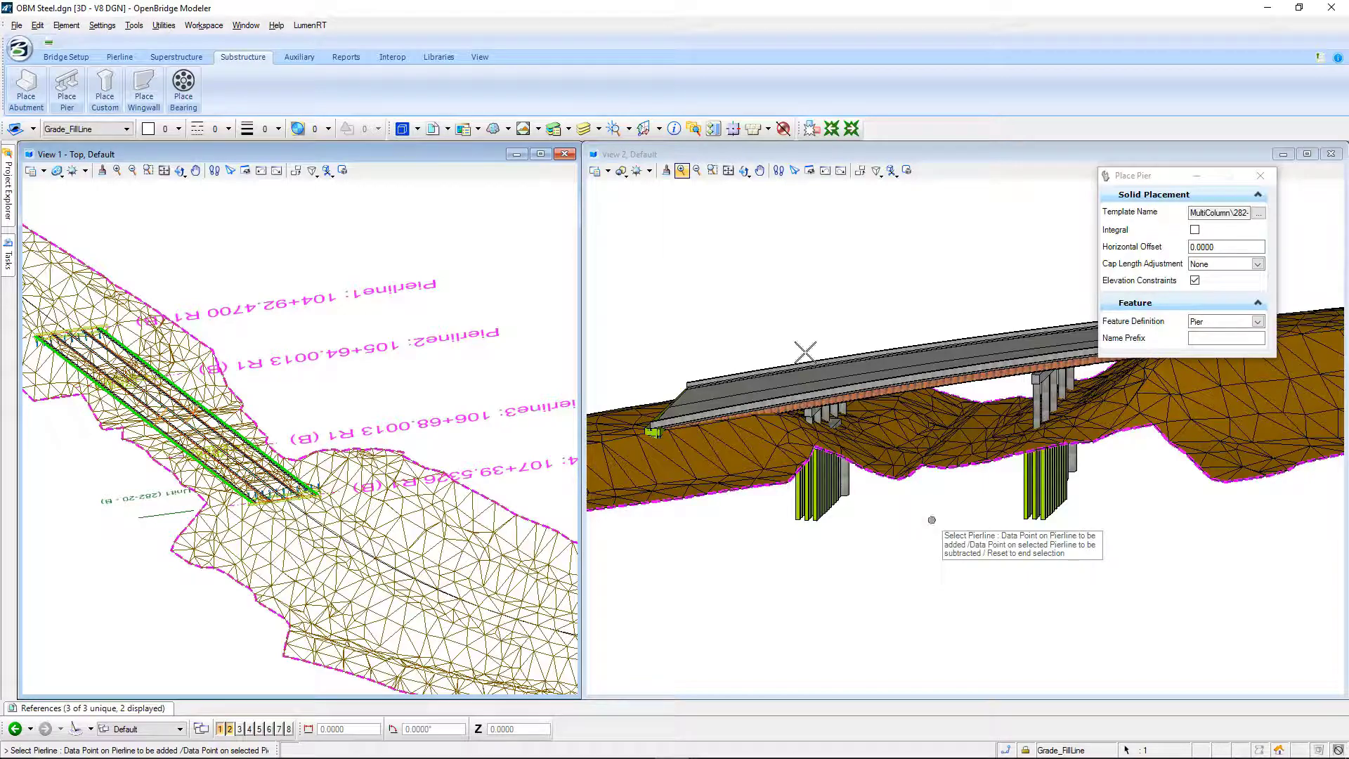
pyautogui.click(744, 171)
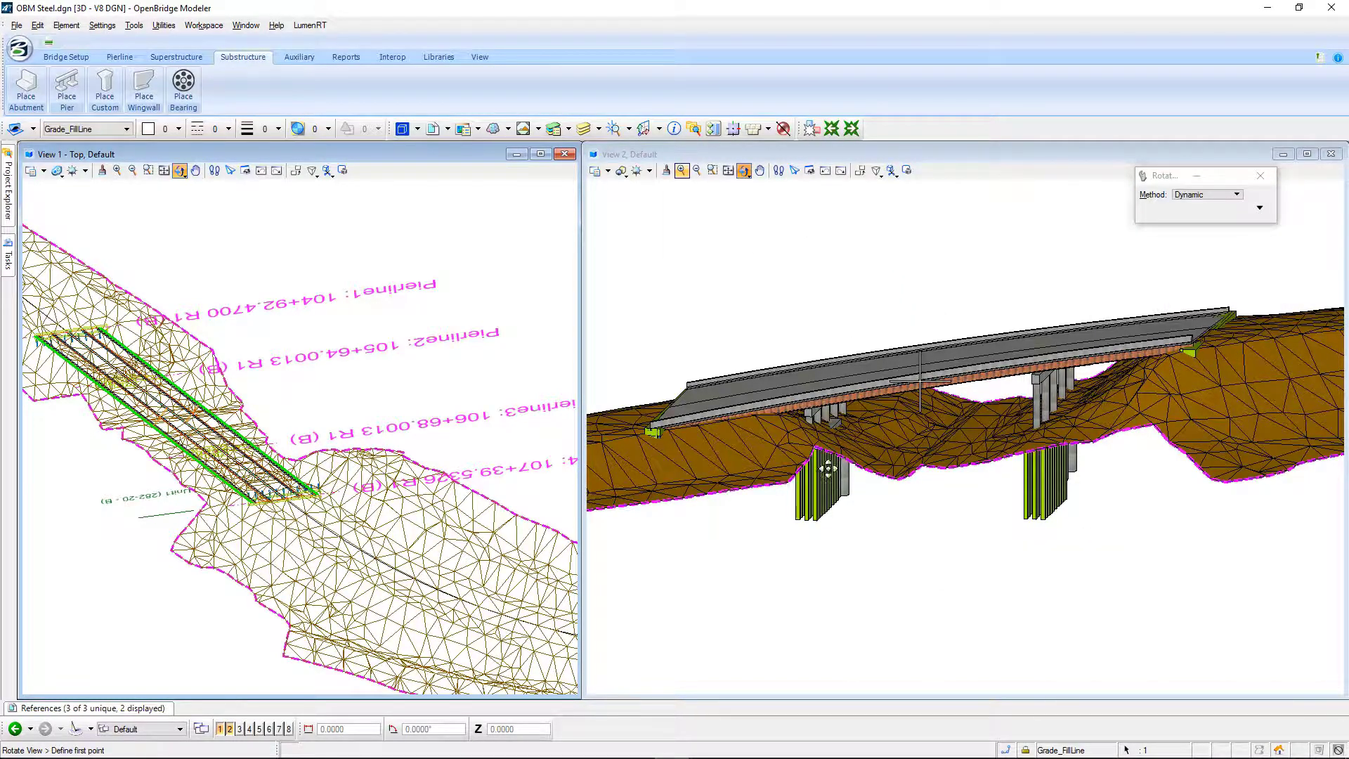
pyautogui.moveTo(849, 456)
pyautogui.mouseDown()
pyautogui.moveTo(897, 395)
pyautogui.moveTo(1112, 406)
pyautogui.moveTo(930, 422)
pyautogui.moveTo(836, 447)
pyautogui.mouseUp()
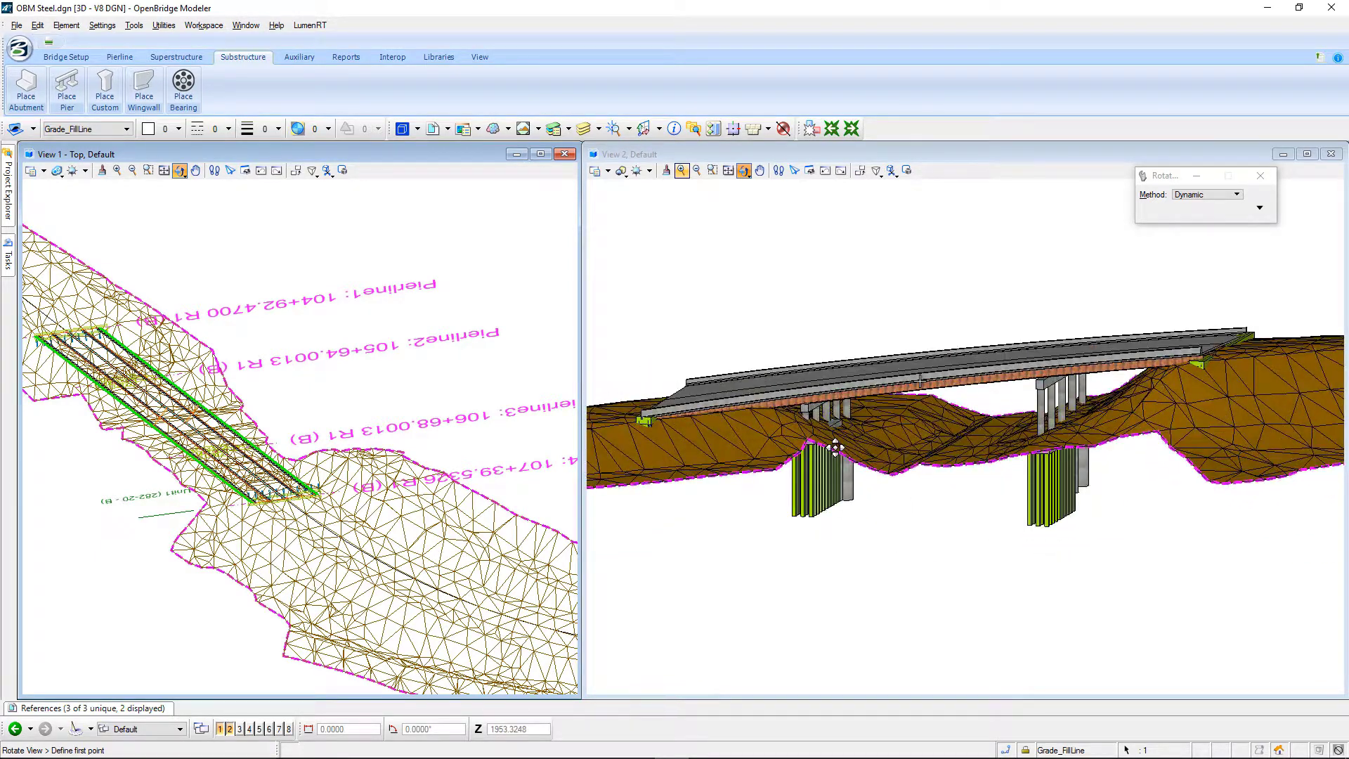
pyautogui.rightClick(849, 499)
pyautogui.rightClick(806, 284)
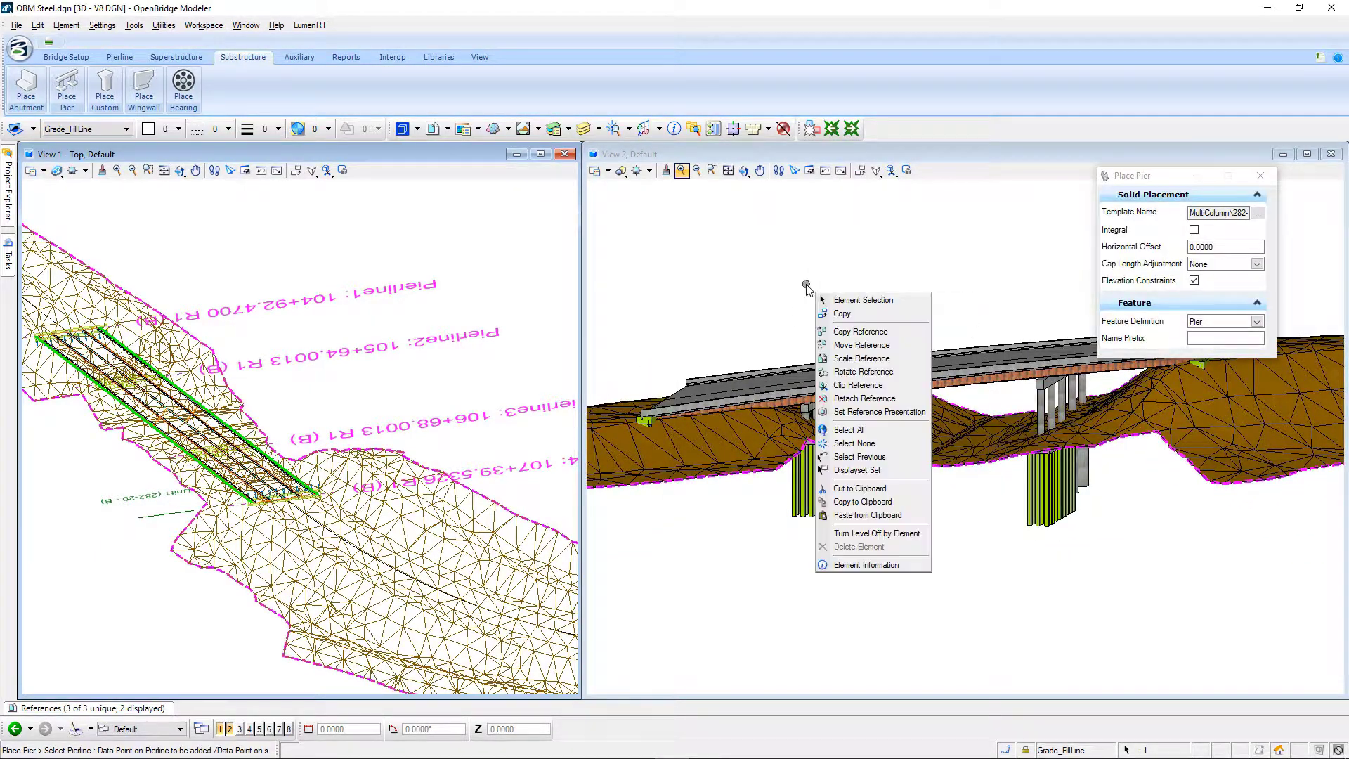
pyautogui.click(854, 294)
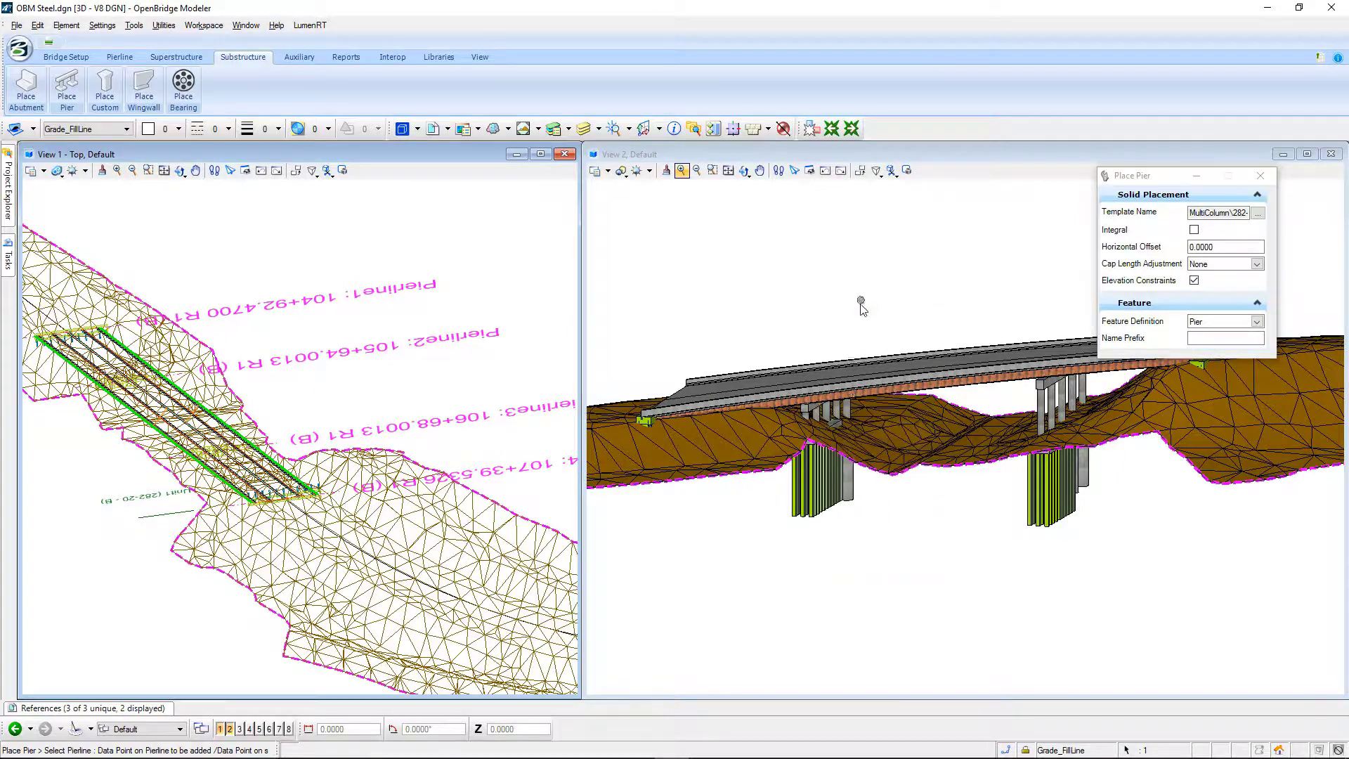
# Step: Edit Pier1's elevation constraints so that all three footings sit at elevation 1966, and clear the selection
pyautogui.click(837, 411)
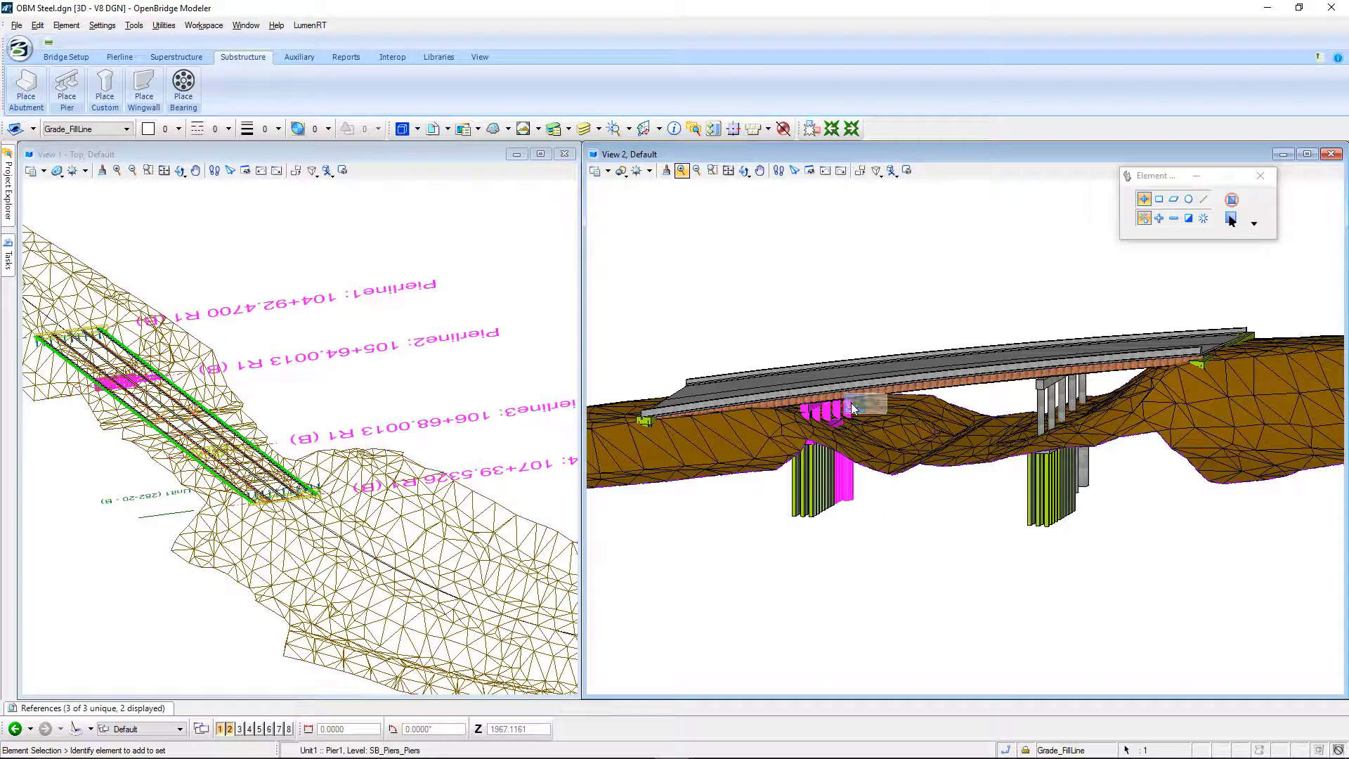
pyautogui.moveTo(853, 406)
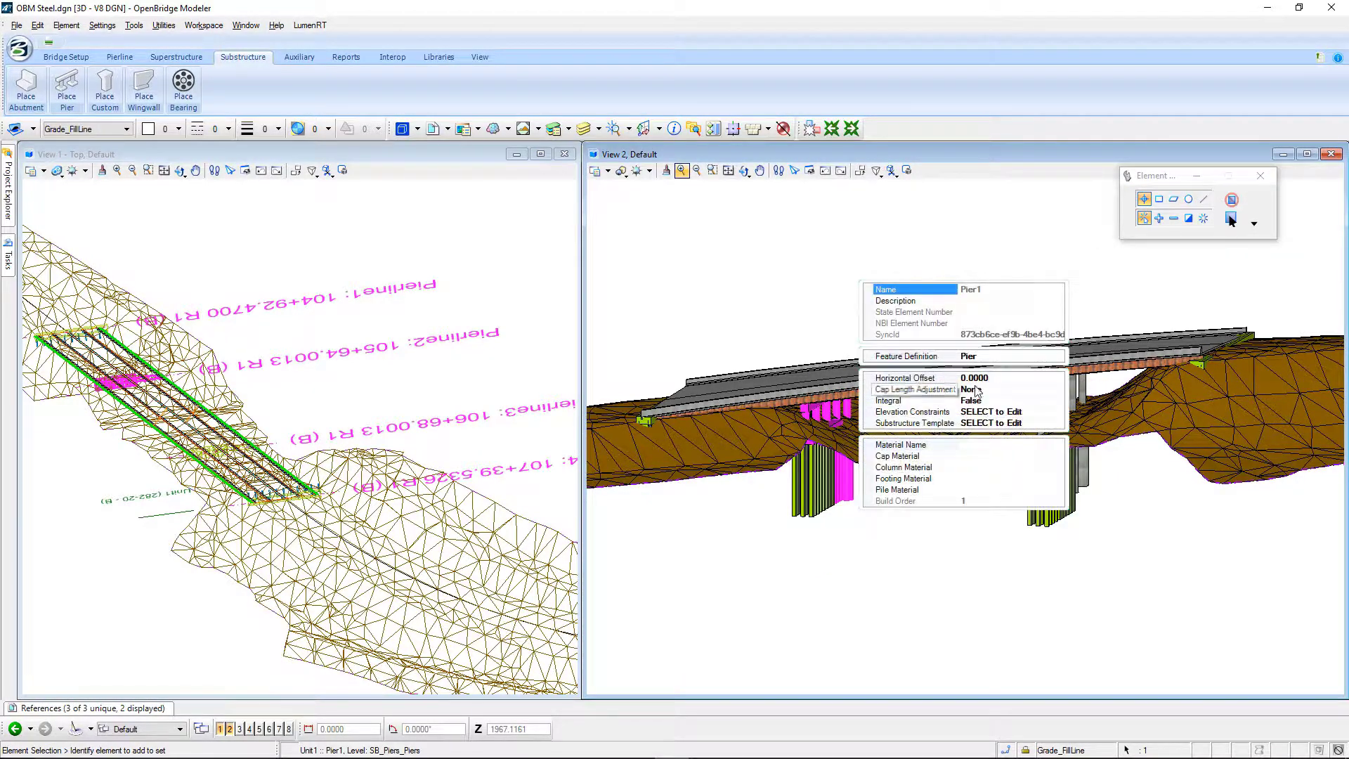
pyautogui.click(1055, 415)
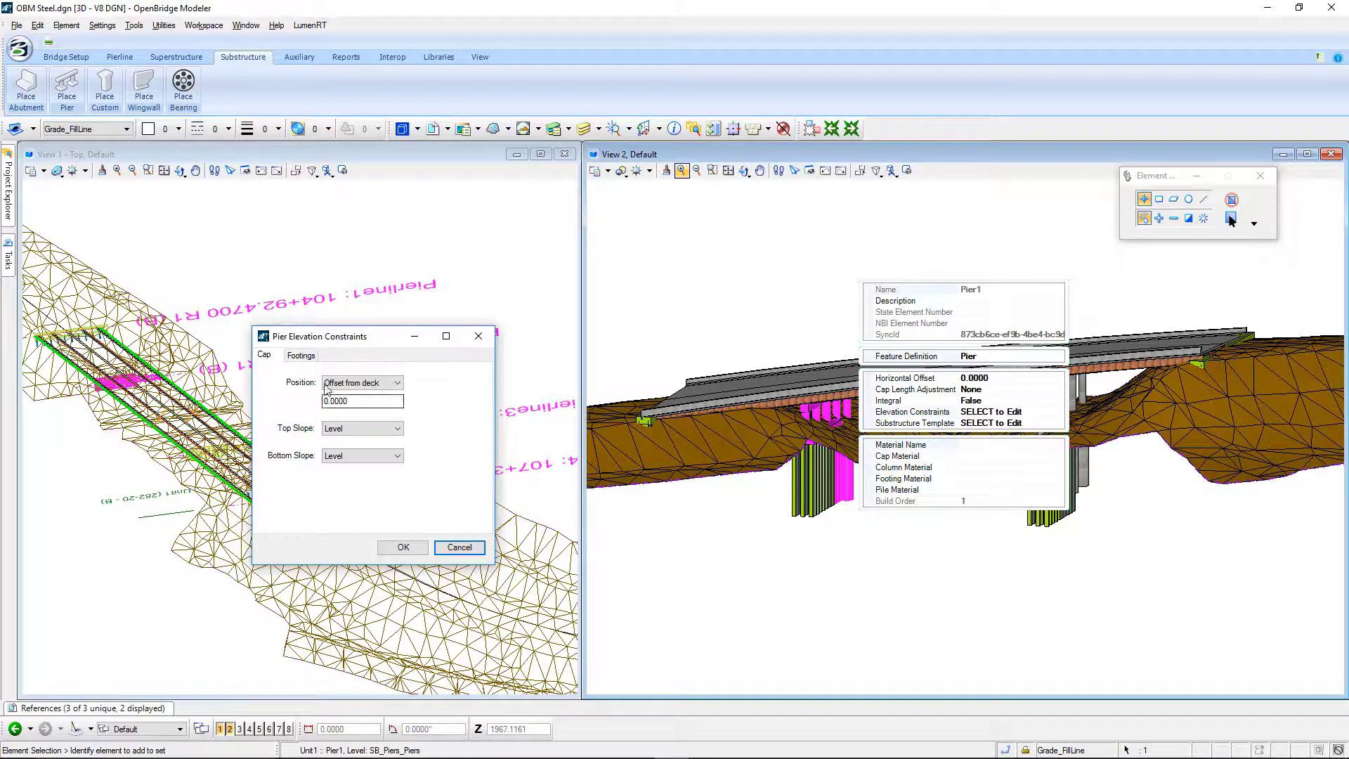
pyautogui.click(301, 355)
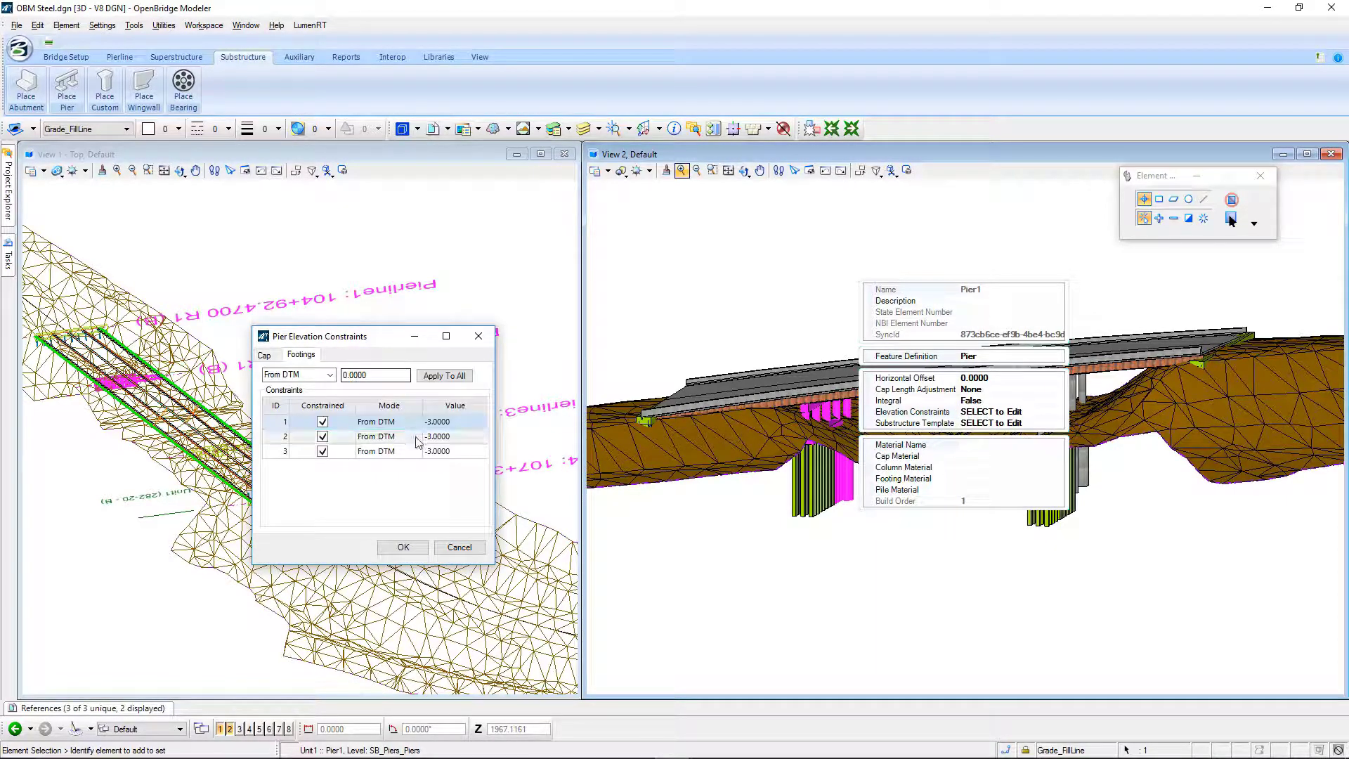
pyautogui.click(321, 374)
pyautogui.click(295, 397)
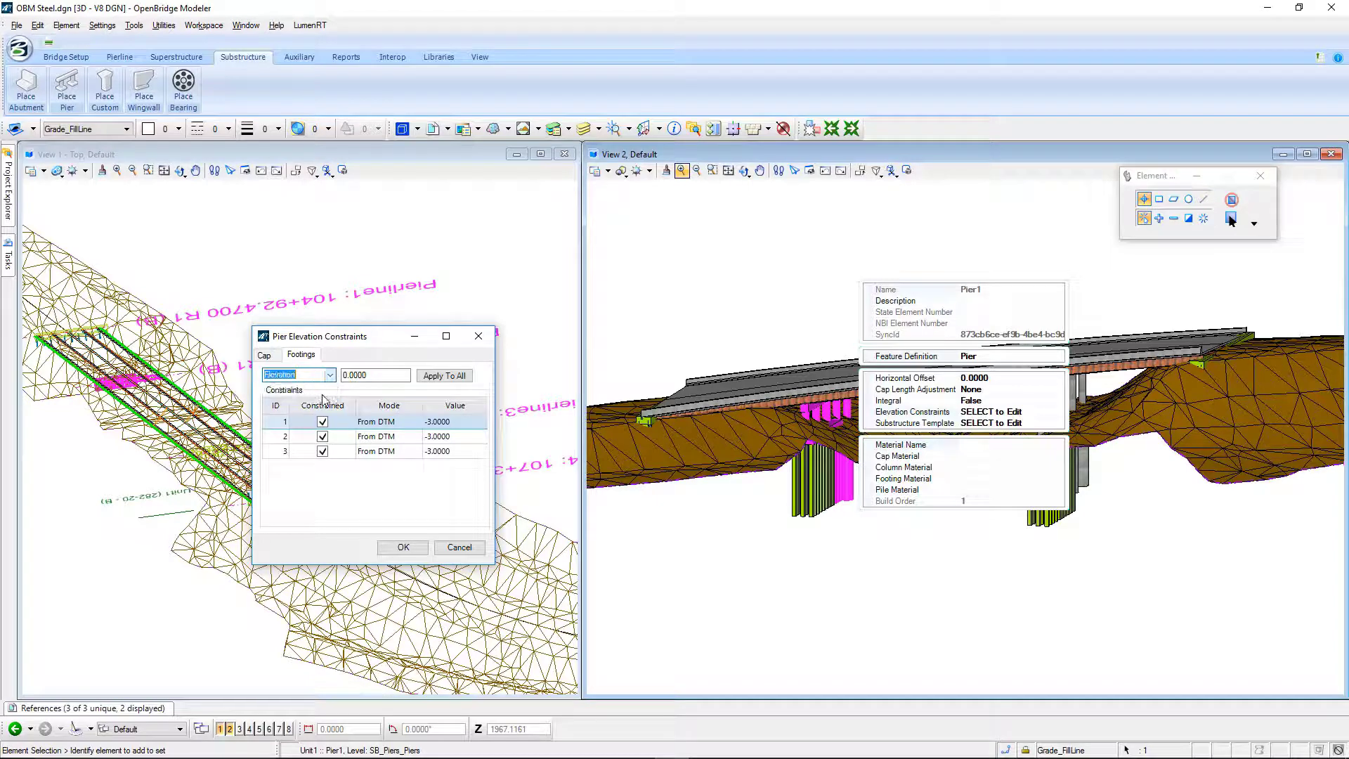
pyautogui.click(376, 378)
pyautogui.write('1966')
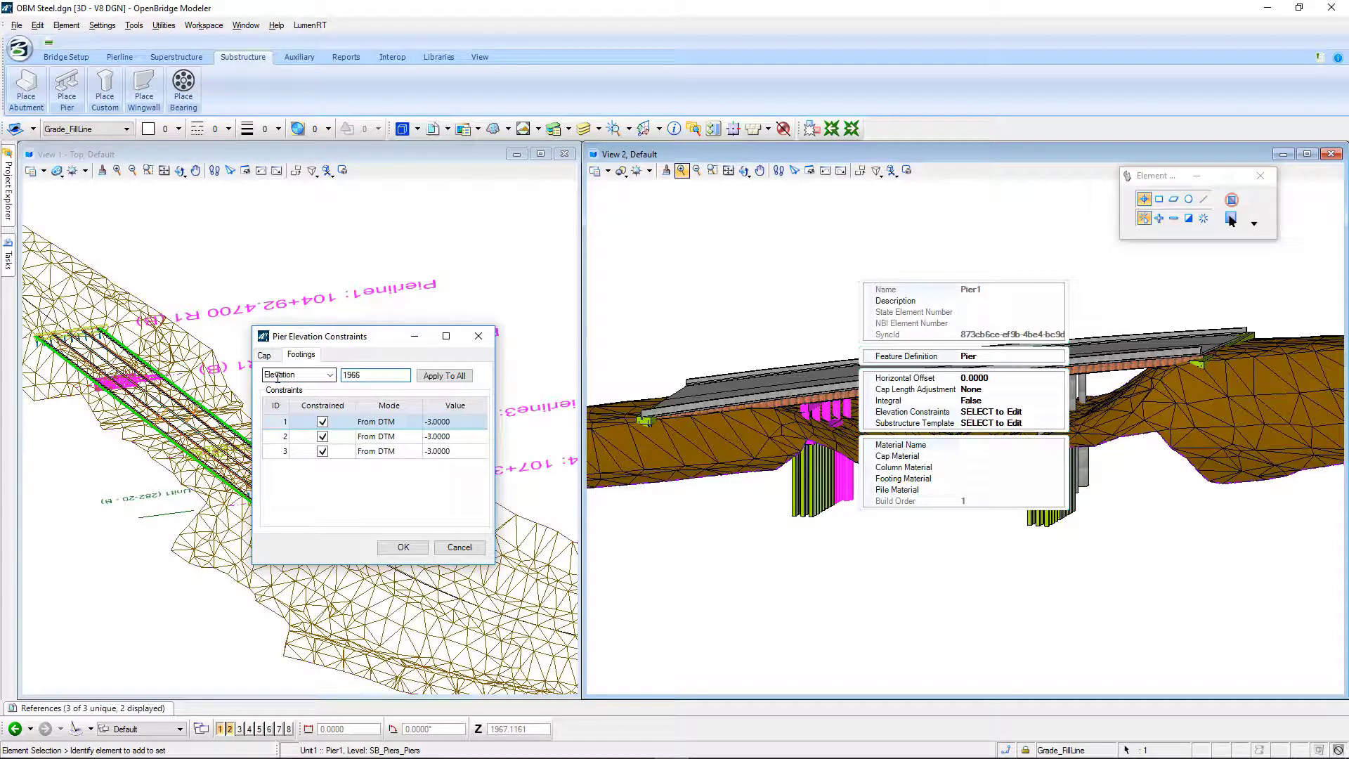
pyautogui.click(444, 376)
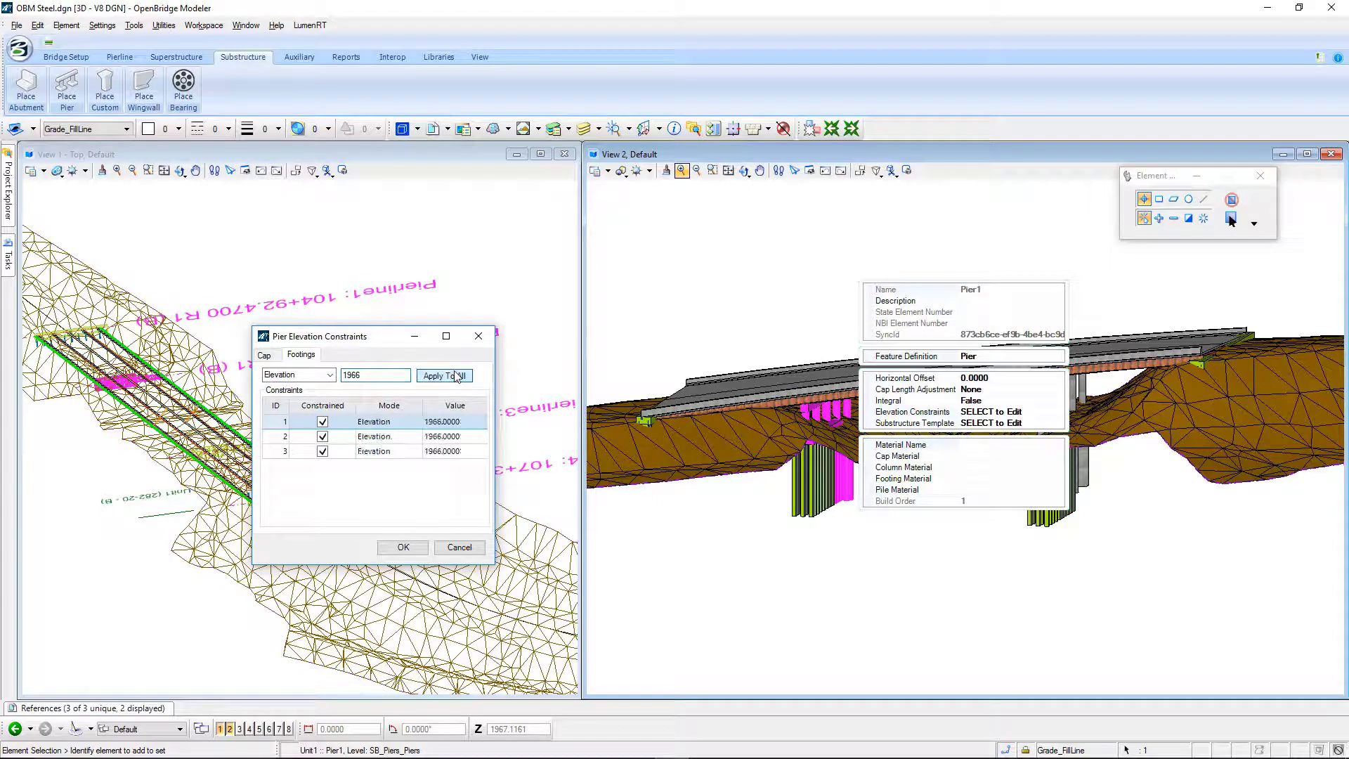
pyautogui.click(415, 548)
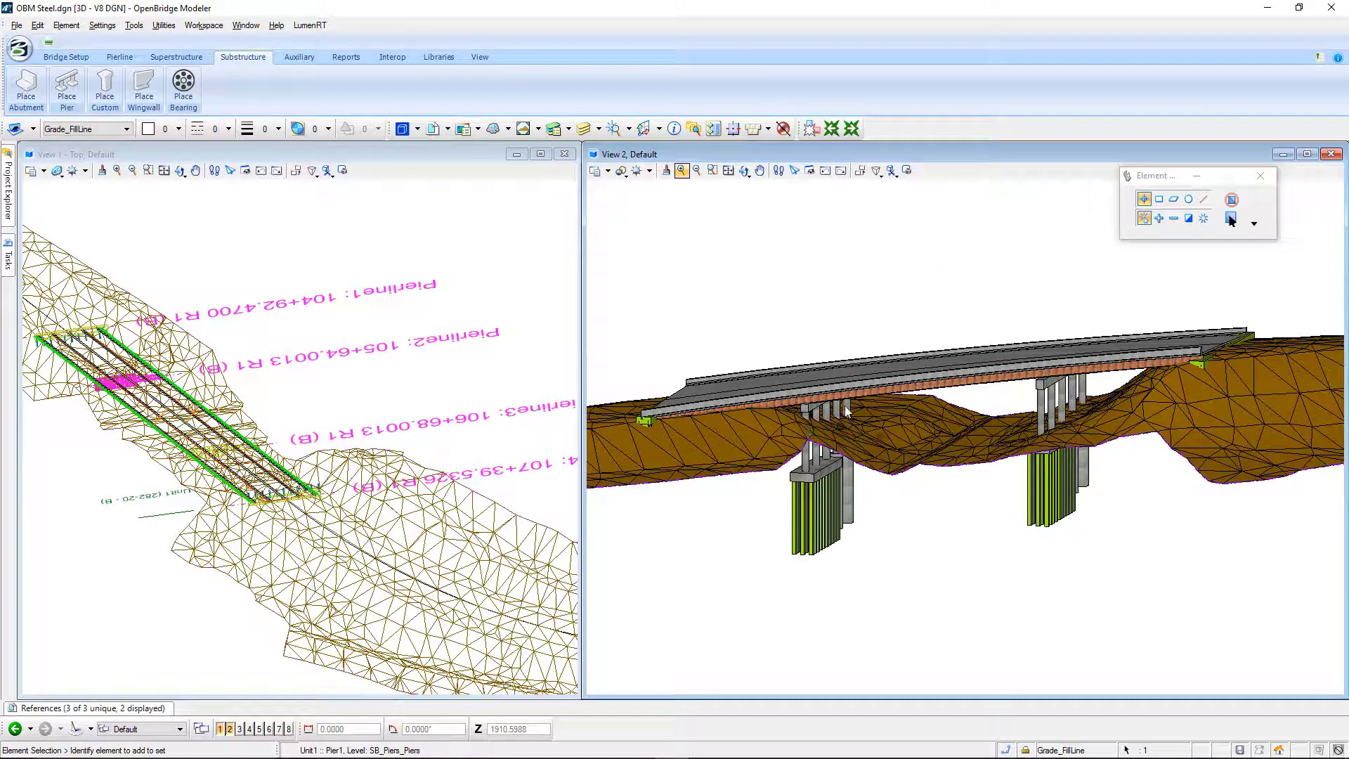
pyautogui.moveTo(852, 451)
pyautogui.click(745, 170)
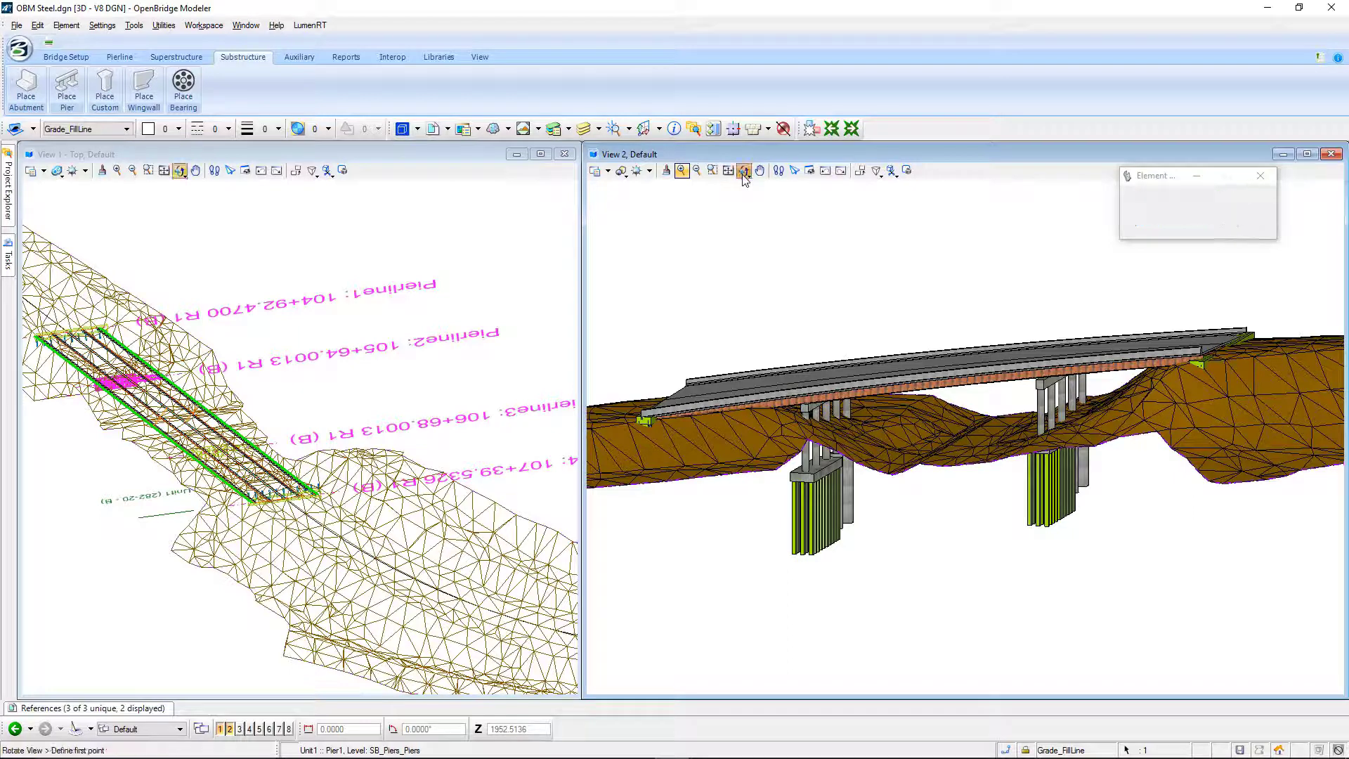
pyautogui.moveTo(850, 416); pyautogui.dragTo(756, 419)
pyautogui.rightClick(933, 568)
pyautogui.click(933, 568)
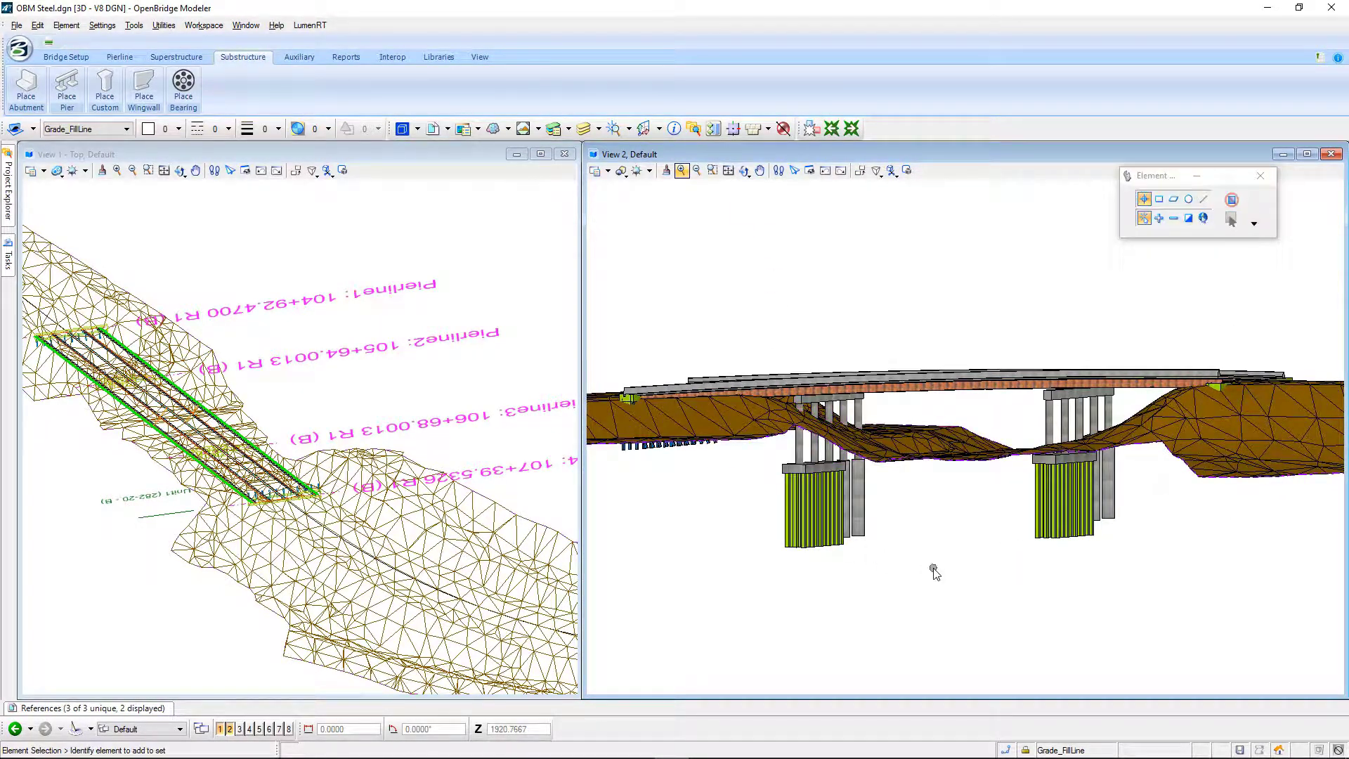